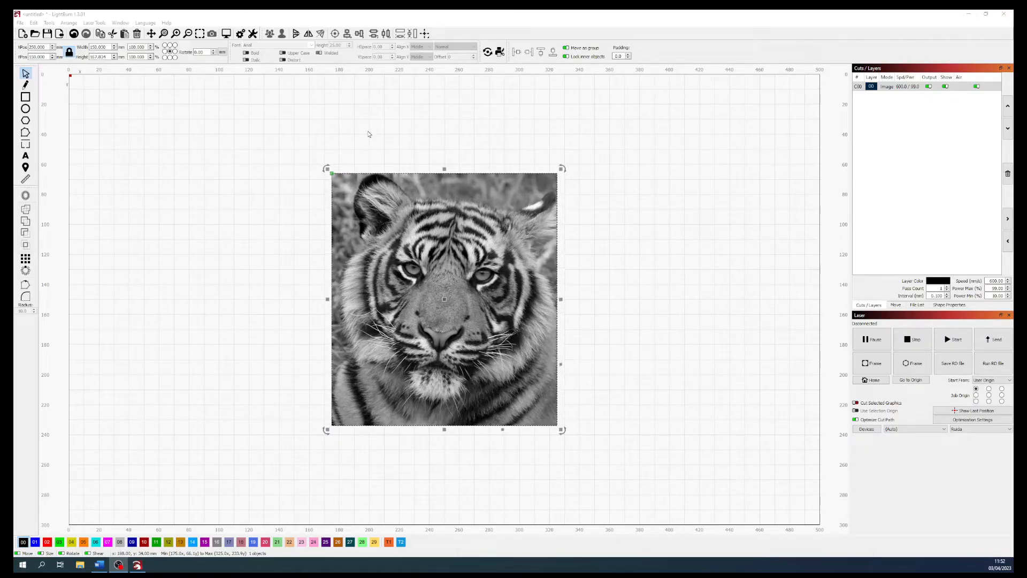
Open the image adjustment settings for the tiger picture
{"action": "right_click", "coordinate": [461, 327]}
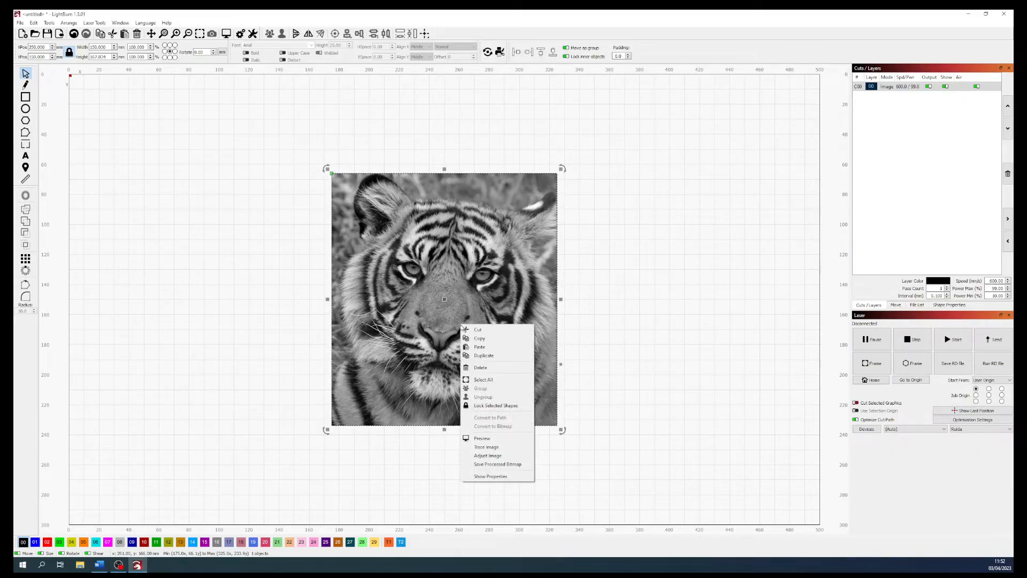
{"action": "left_click", "coordinate": [488, 455]}
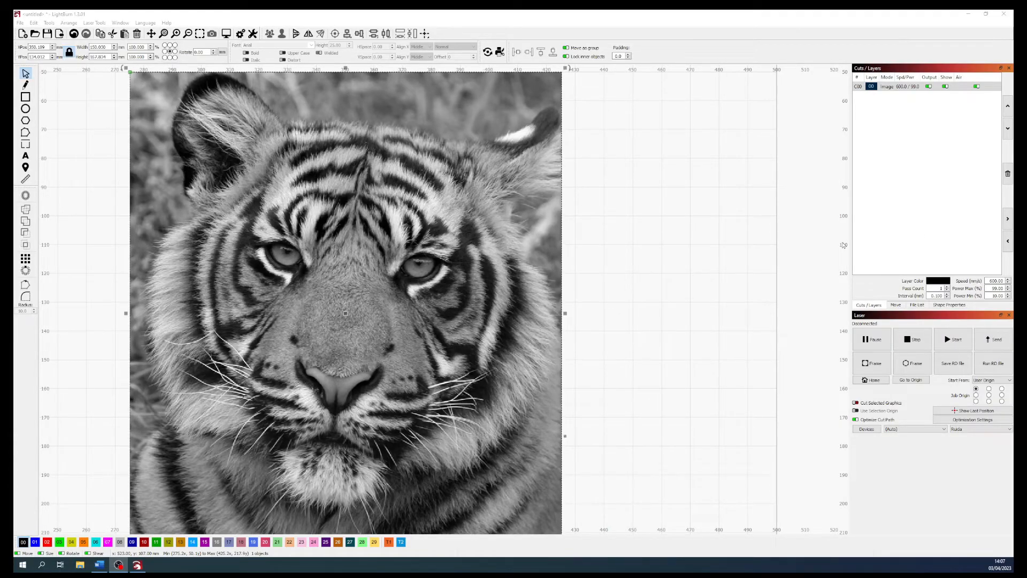
Examine the tiger picture in the workspace down to its individual grey pixels
{"action": "scroll", "coordinate": [336, 291], "scroll_direction": "up", "scroll_amount": 8}
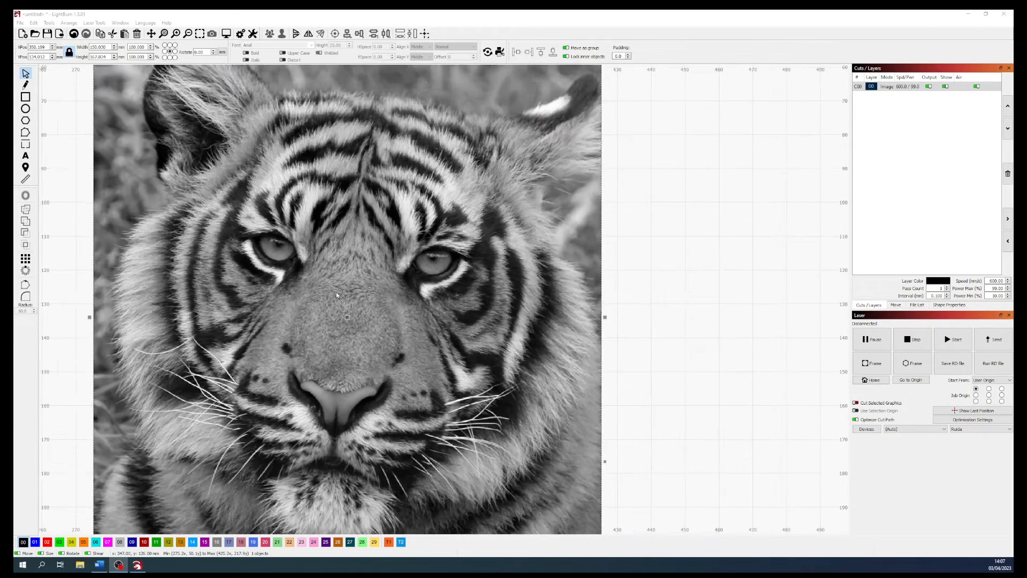
{"action": "scroll", "coordinate": [337, 291], "scroll_direction": "up", "scroll_amount": 8}
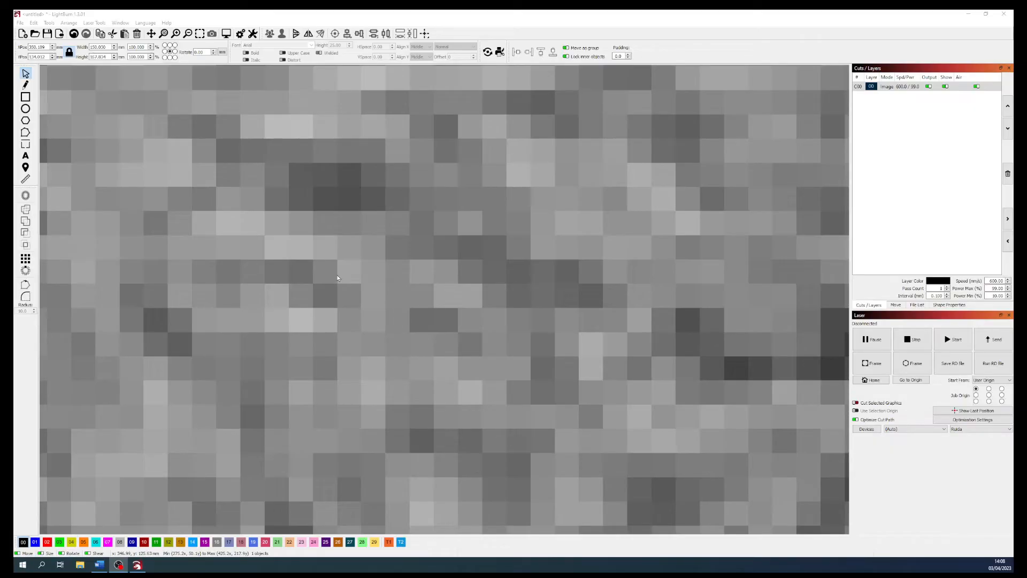
{"action": "scroll", "coordinate": [287, 274], "scroll_direction": "down", "scroll_amount": 5}
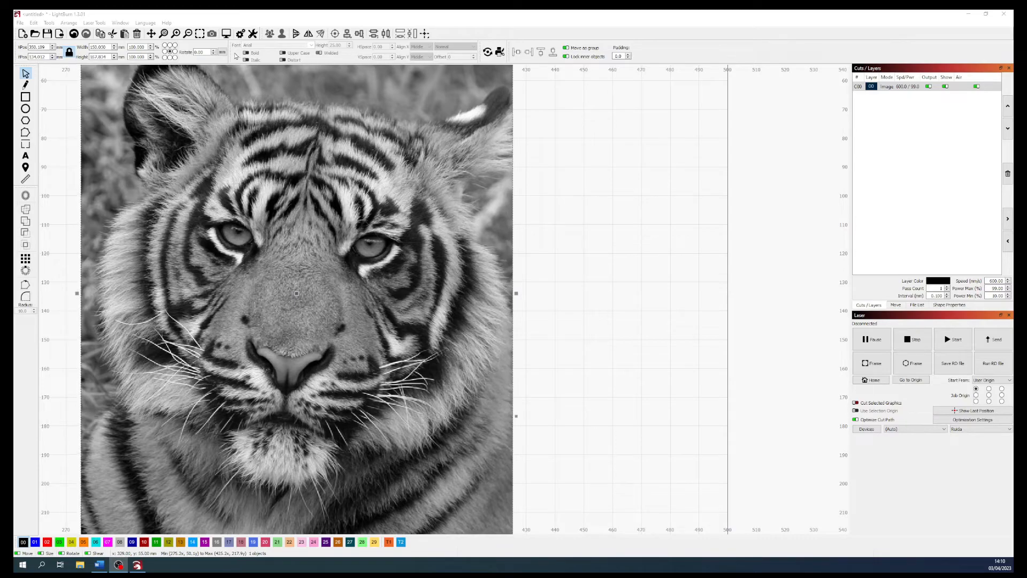
Preview the laser job for the tiger picture and inspect its shading up close
{"action": "left_click", "coordinate": [226, 34]}
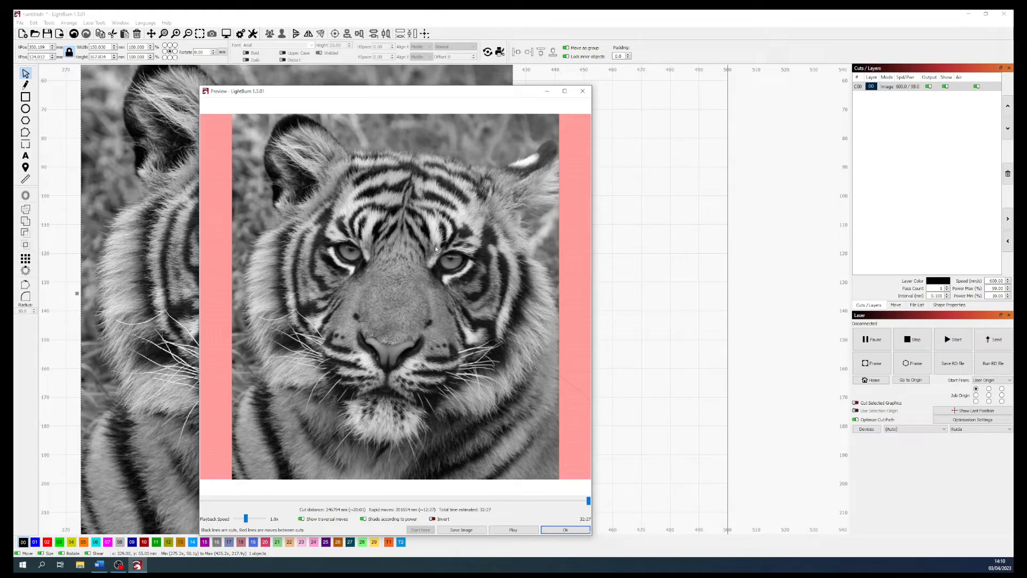
{"action": "scroll", "coordinate": [436, 247], "scroll_direction": "up", "scroll_amount": 2}
{"action": "scroll", "coordinate": [448, 245], "scroll_direction": "up", "scroll_amount": 5}
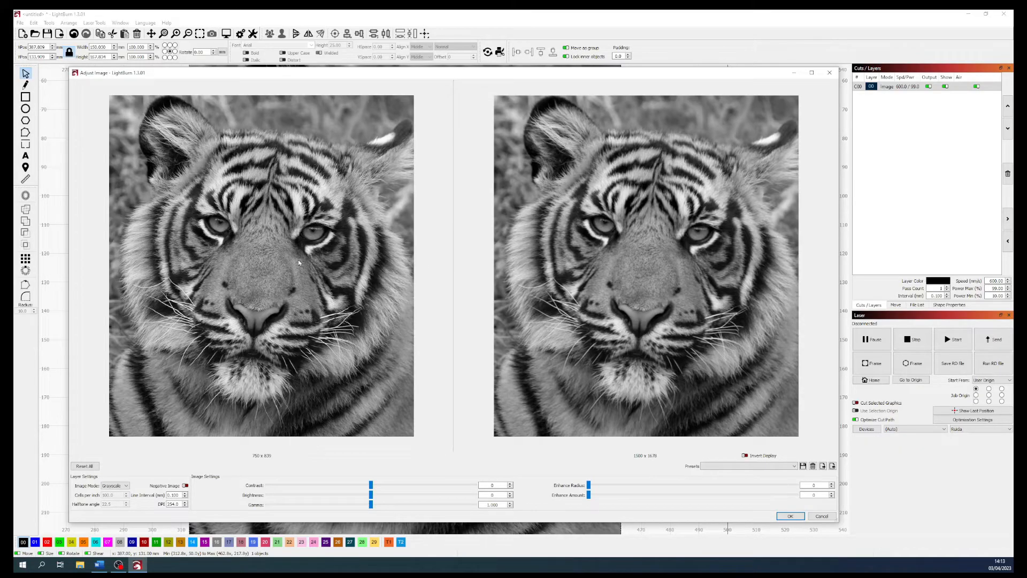
Set the tiger picture's image mode to Threshold in the image adjustment settings
{"action": "left_click", "coordinate": [117, 486]}
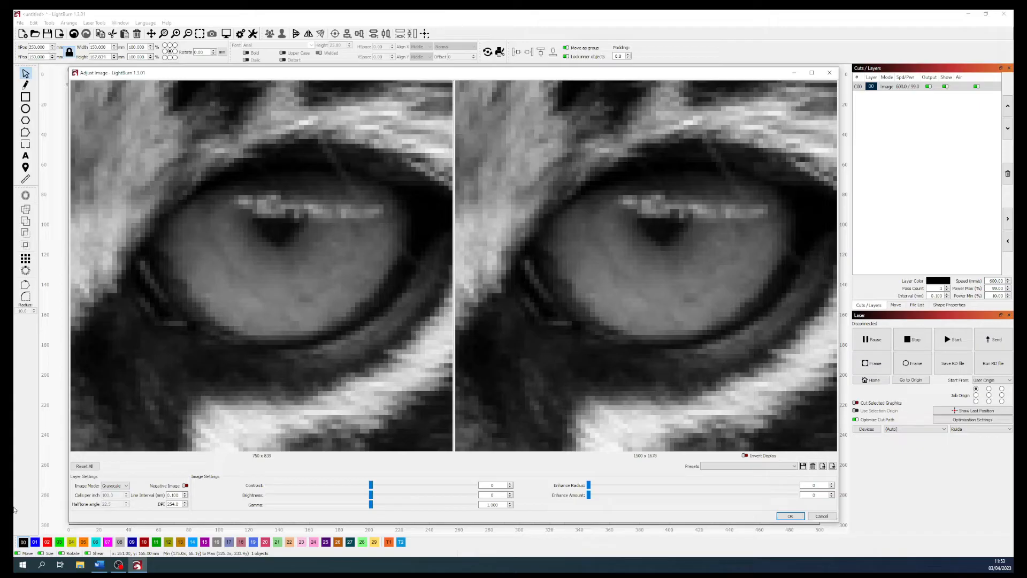
{"action": "left_click", "coordinate": [126, 486]}
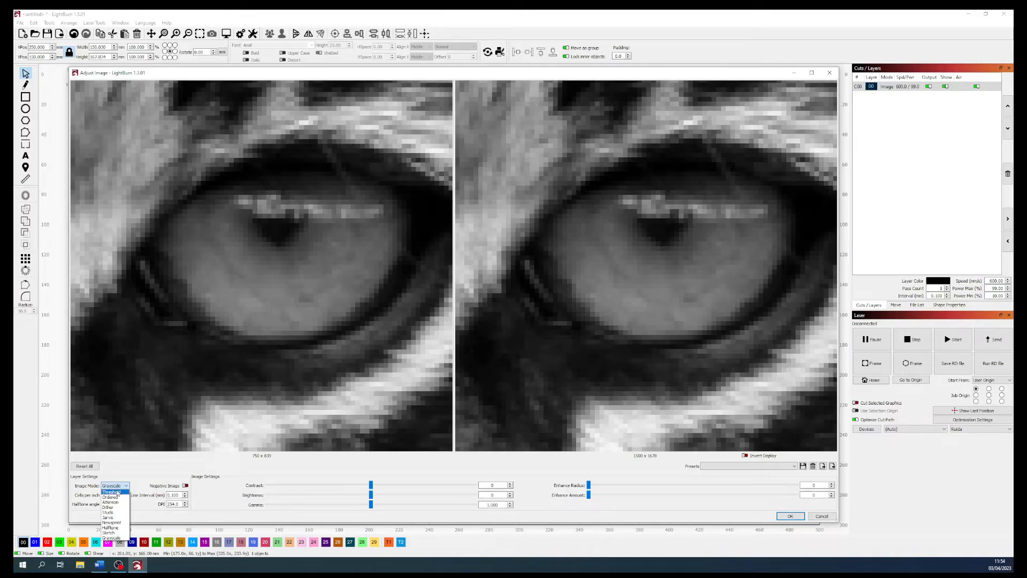
{"action": "left_click", "coordinate": [118, 492]}
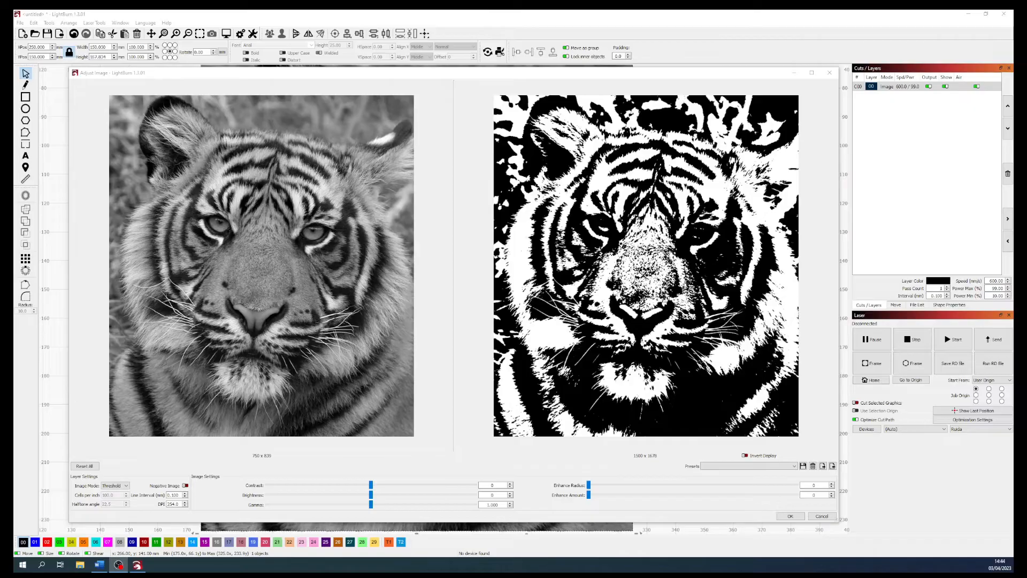
Set the image mode to Ordered and examine the resulting dot pattern around the tiger's eye
{"action": "left_click", "coordinate": [126, 487]}
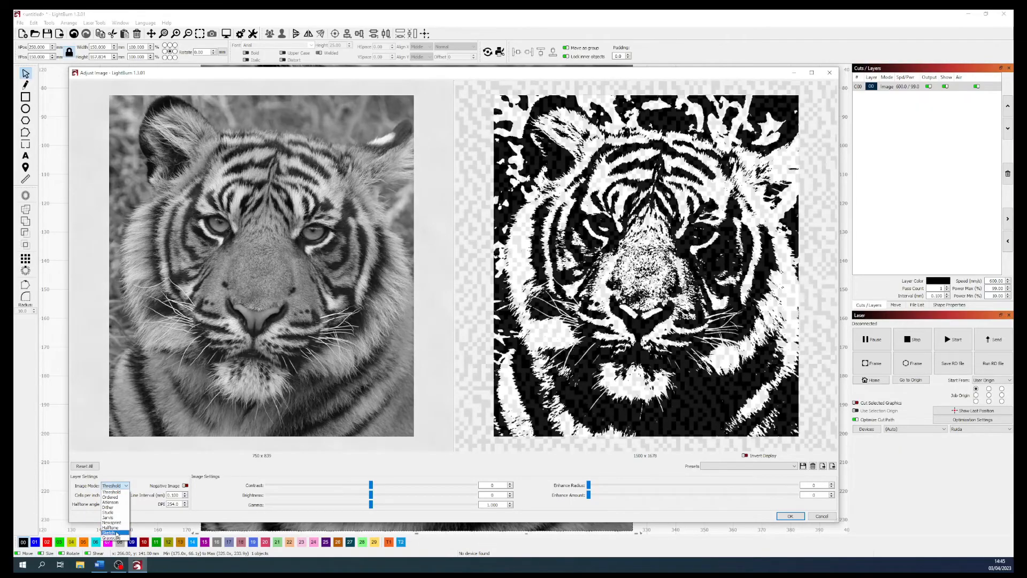
{"action": "scroll", "coordinate": [232, 252], "scroll_direction": "up", "scroll_amount": 10}
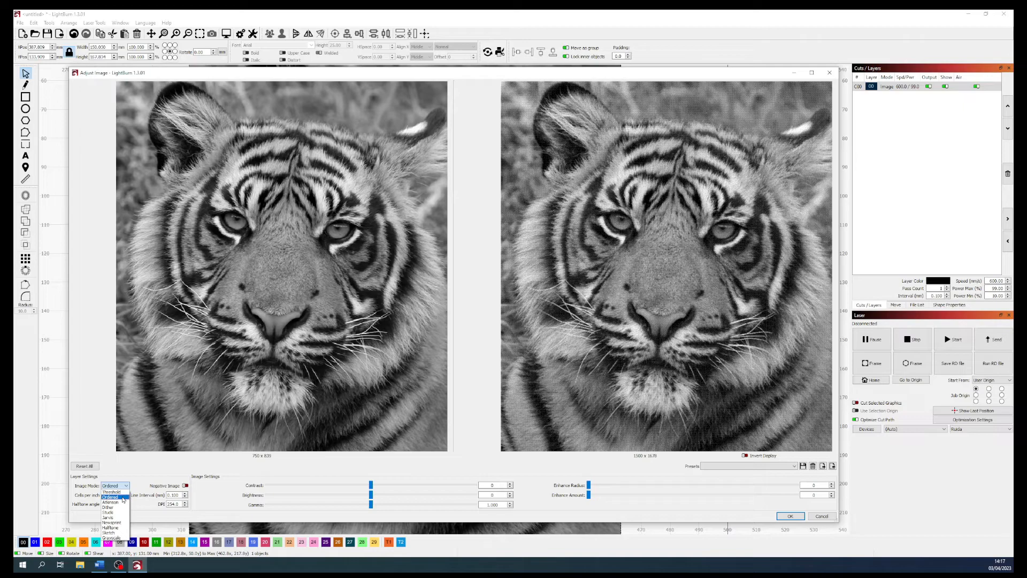
{"action": "left_click", "coordinate": [123, 497]}
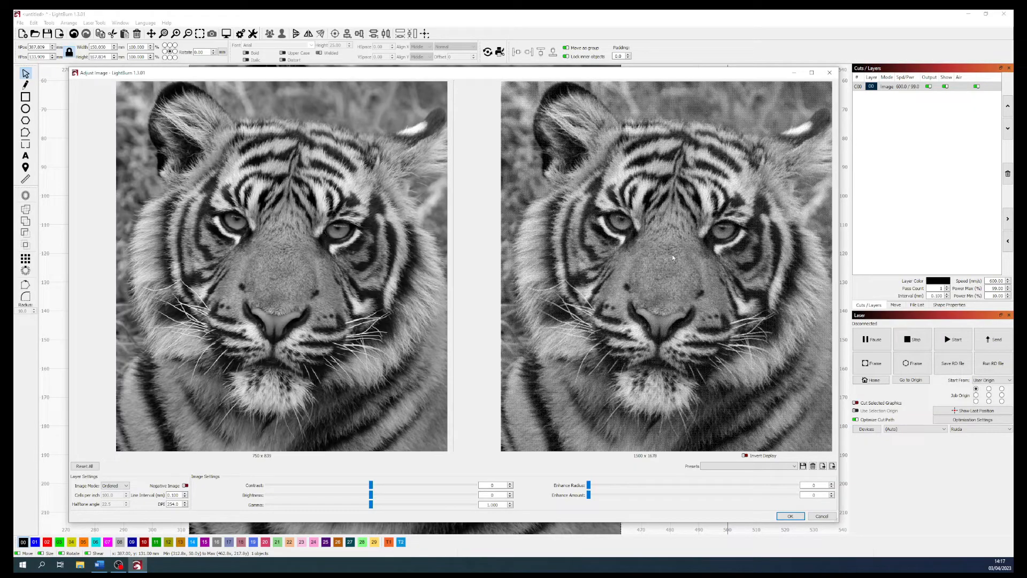
{"action": "scroll", "coordinate": [674, 256], "scroll_direction": "up", "scroll_amount": 5}
{"action": "scroll", "coordinate": [345, 232], "scroll_direction": "up", "scroll_amount": 2}
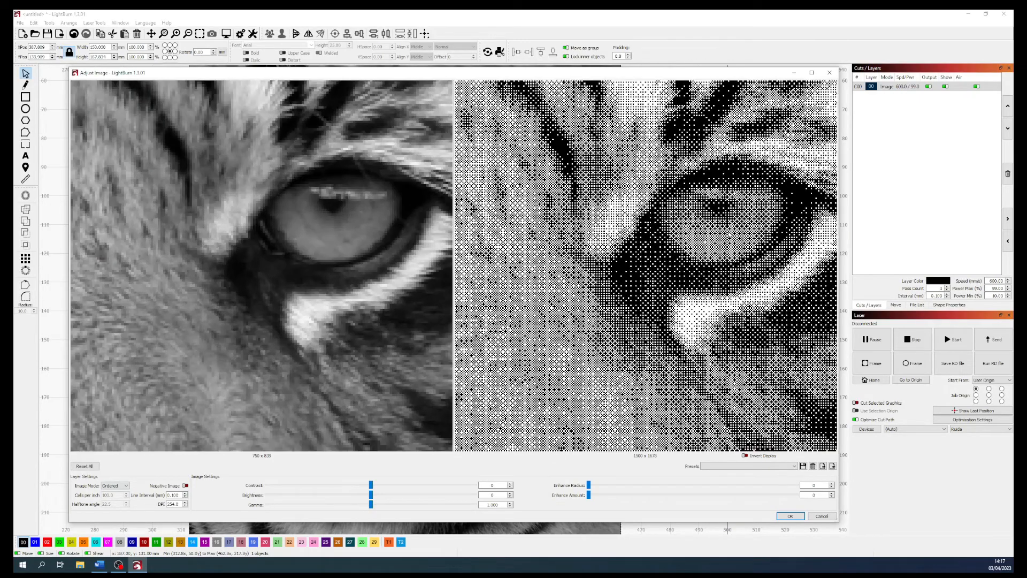
{"action": "scroll", "coordinate": [340, 224], "scroll_direction": "up", "scroll_amount": 3}
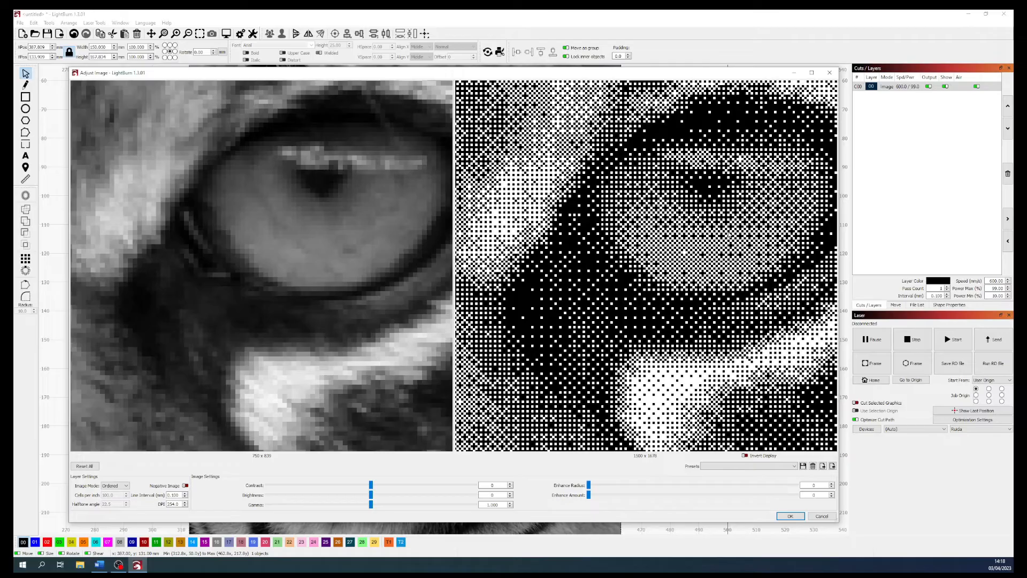
{"action": "scroll", "coordinate": [712, 227], "scroll_direction": "up", "scroll_amount": 5}
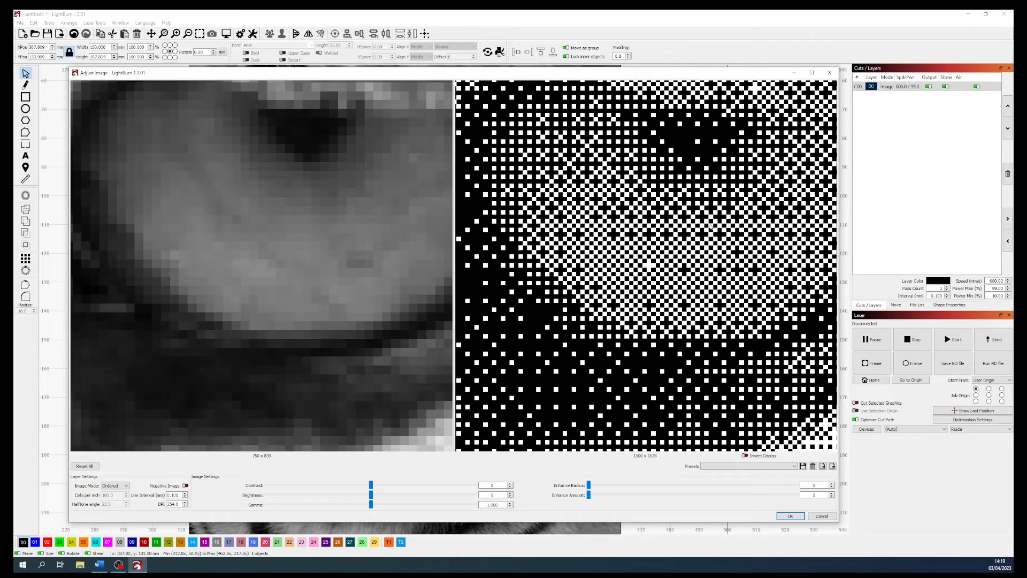
{"action": "scroll", "coordinate": [706, 214], "scroll_direction": "down", "scroll_amount": 6}
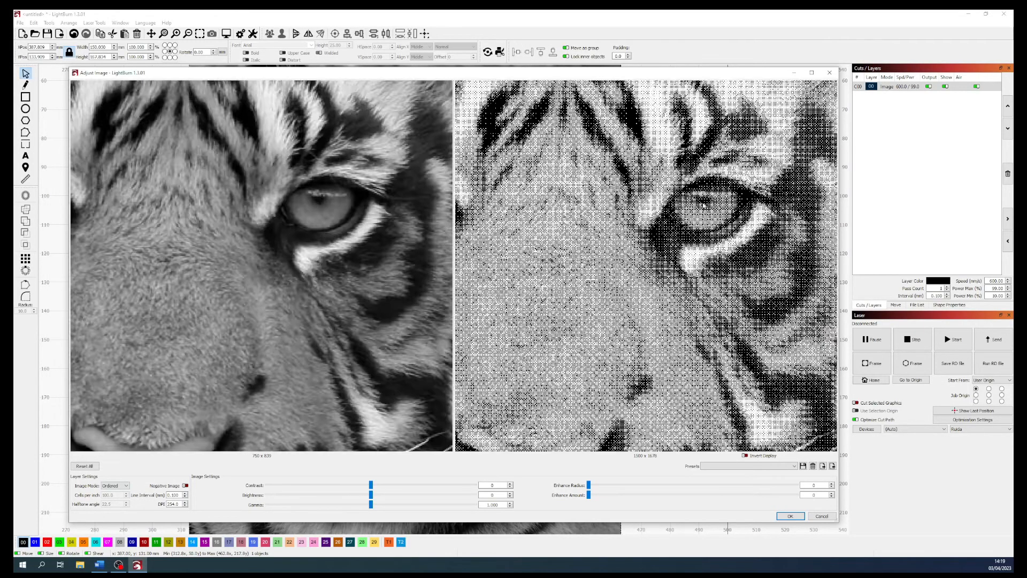
{"action": "scroll", "coordinate": [703, 205], "scroll_direction": "up", "scroll_amount": 3}
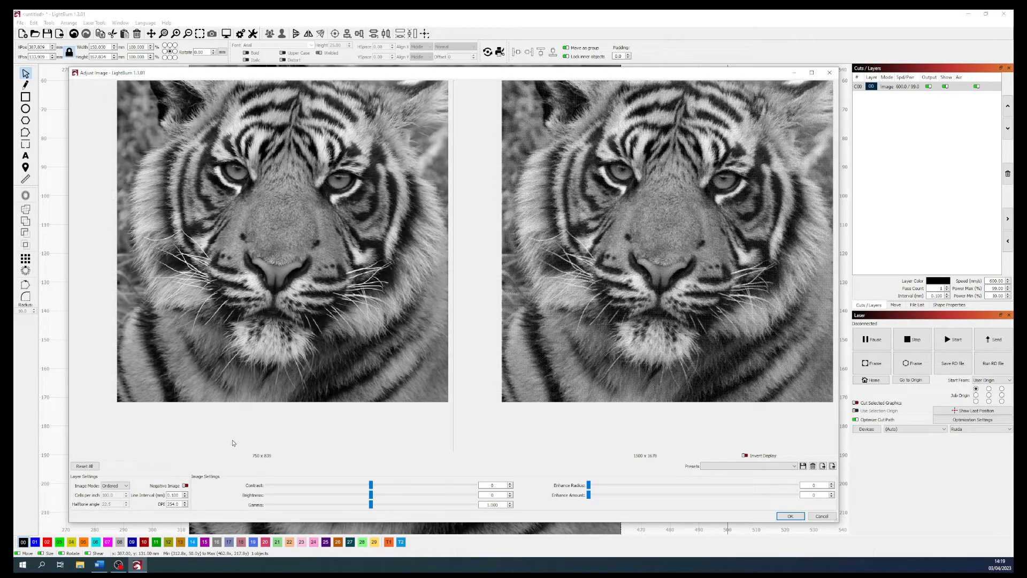
Set the image mode to Atkinson and compare the processed eye with the original up close
{"action": "left_click", "coordinate": [120, 486]}
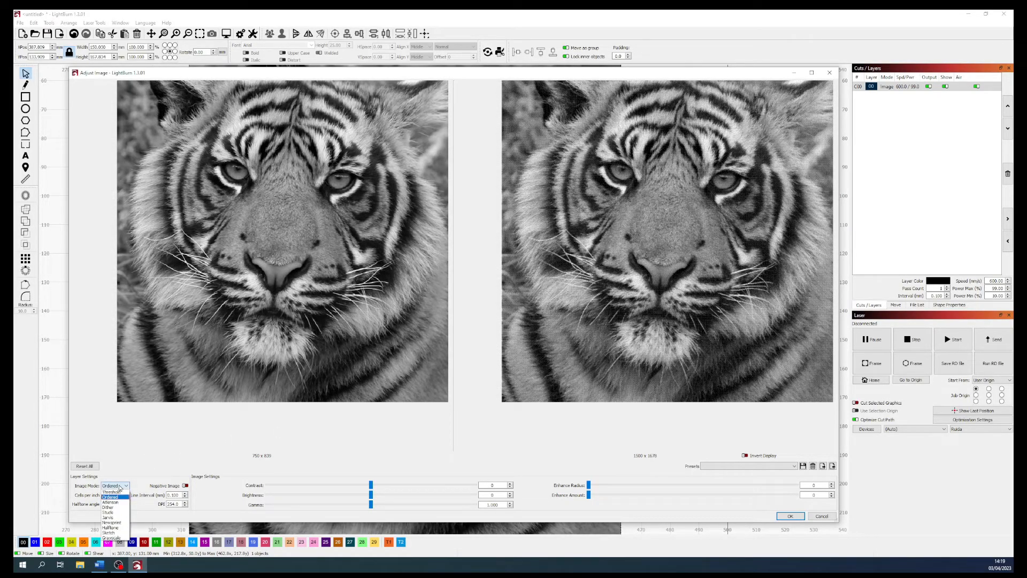
{"action": "left_click", "coordinate": [112, 502]}
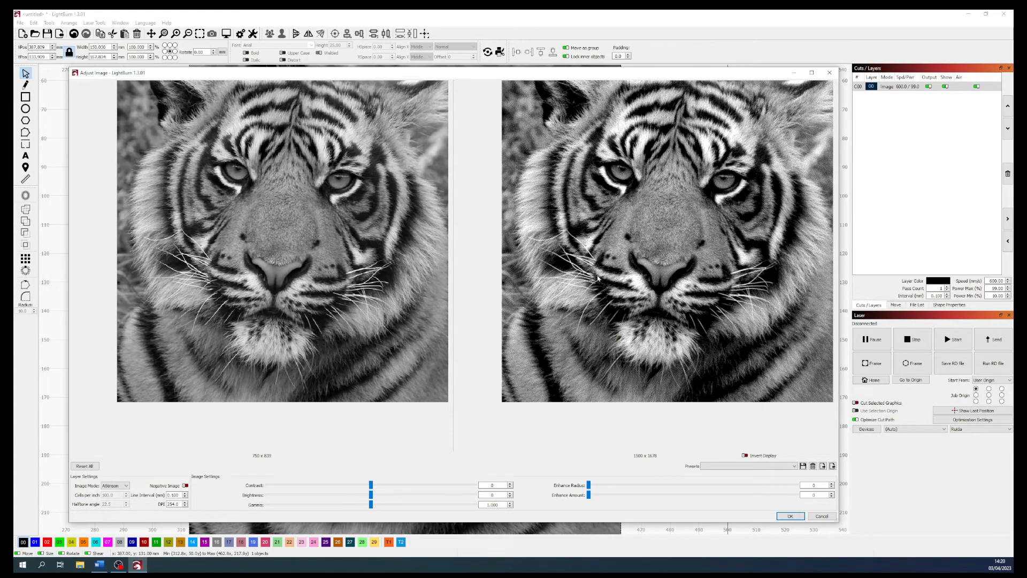
{"action": "scroll", "coordinate": [597, 277], "scroll_direction": "up", "scroll_amount": 1}
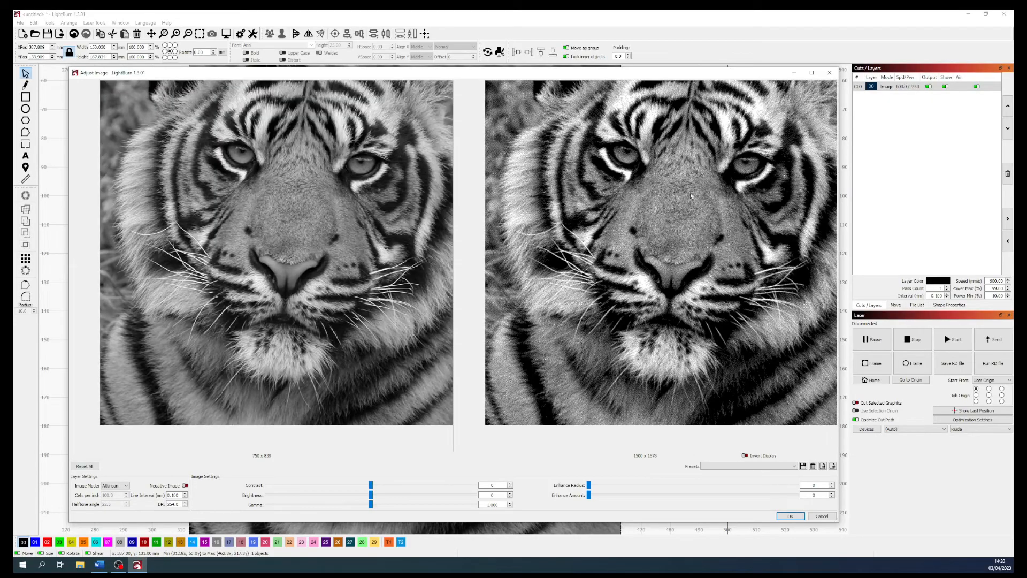
{"action": "scroll", "coordinate": [680, 187], "scroll_direction": "up", "scroll_amount": 5}
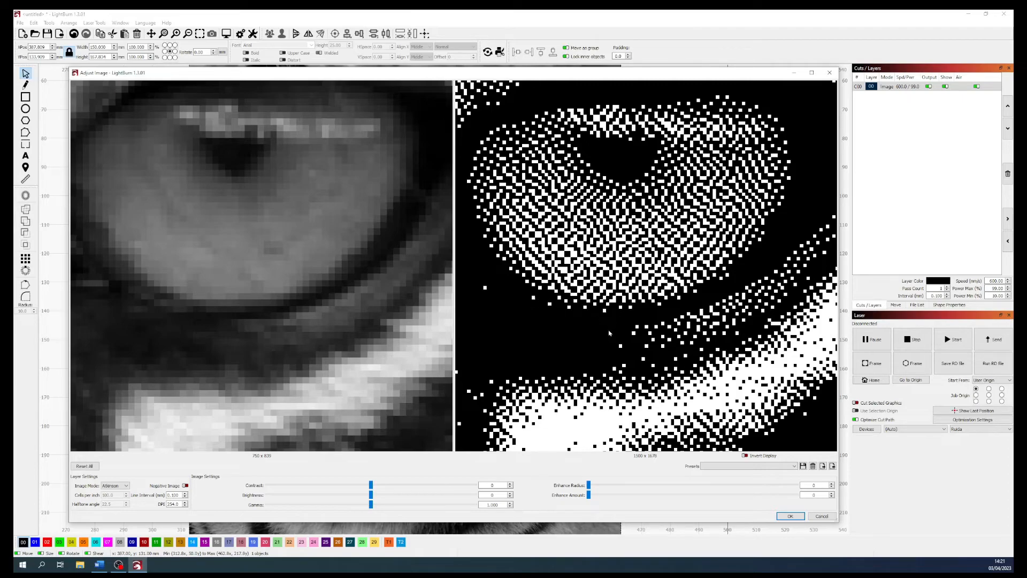
{"action": "scroll", "coordinate": [689, 304], "scroll_direction": "down", "scroll_amount": 1}
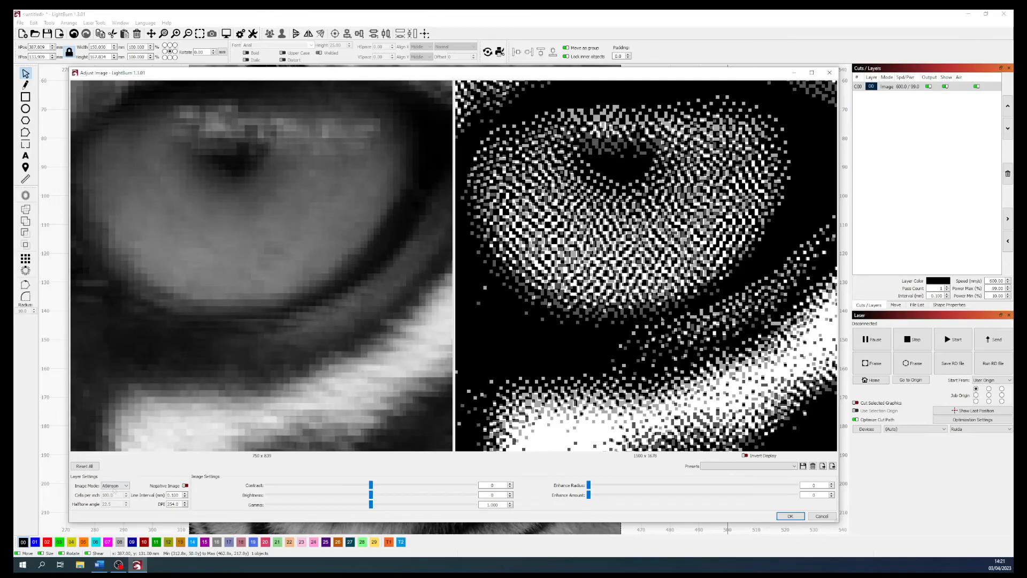
Try the Dither and Stucki image modes on the close-up of the tiger's eye
{"action": "left_click", "coordinate": [114, 485]}
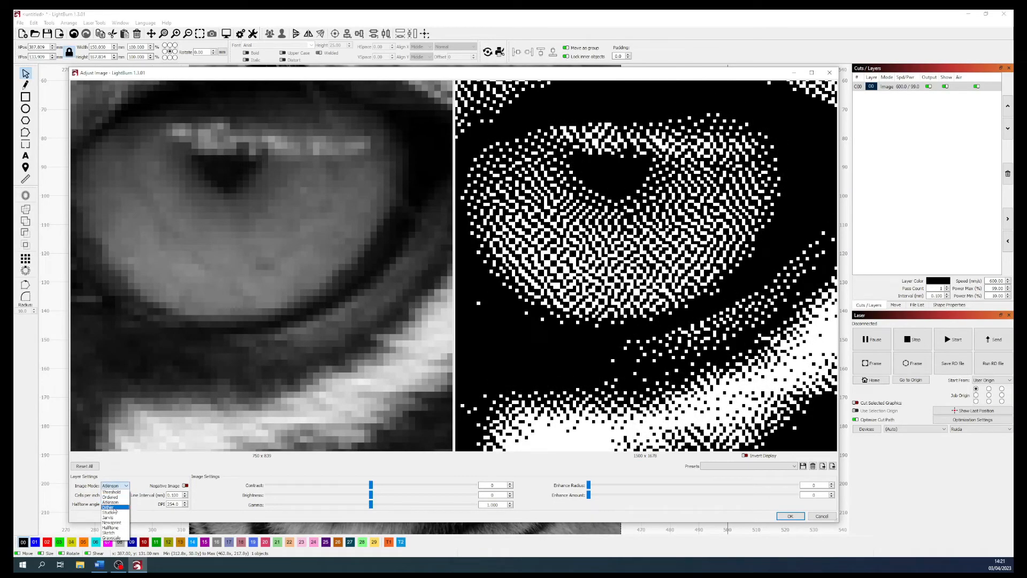
{"action": "left_click", "coordinate": [113, 508]}
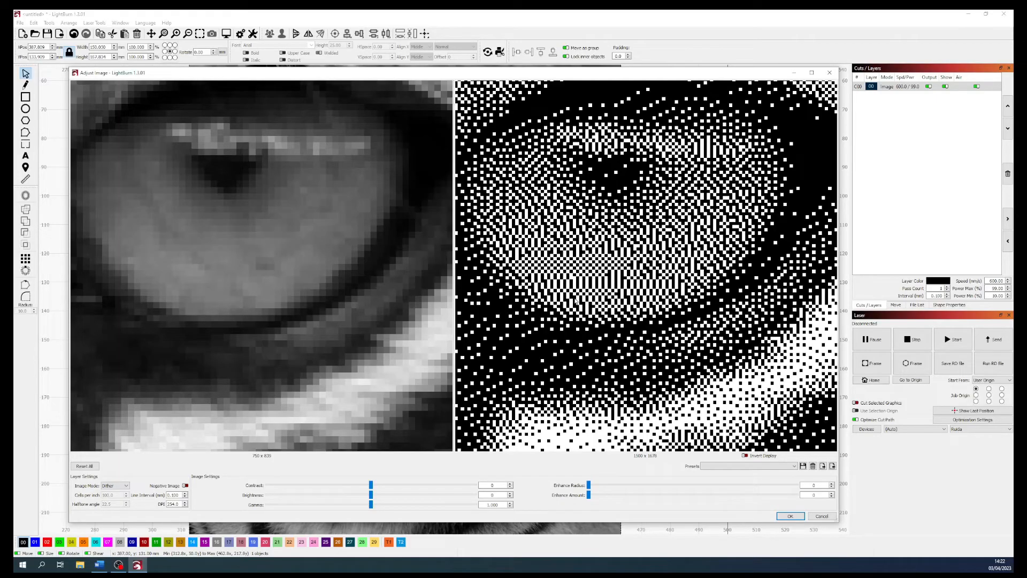
{"action": "left_click", "coordinate": [127, 486]}
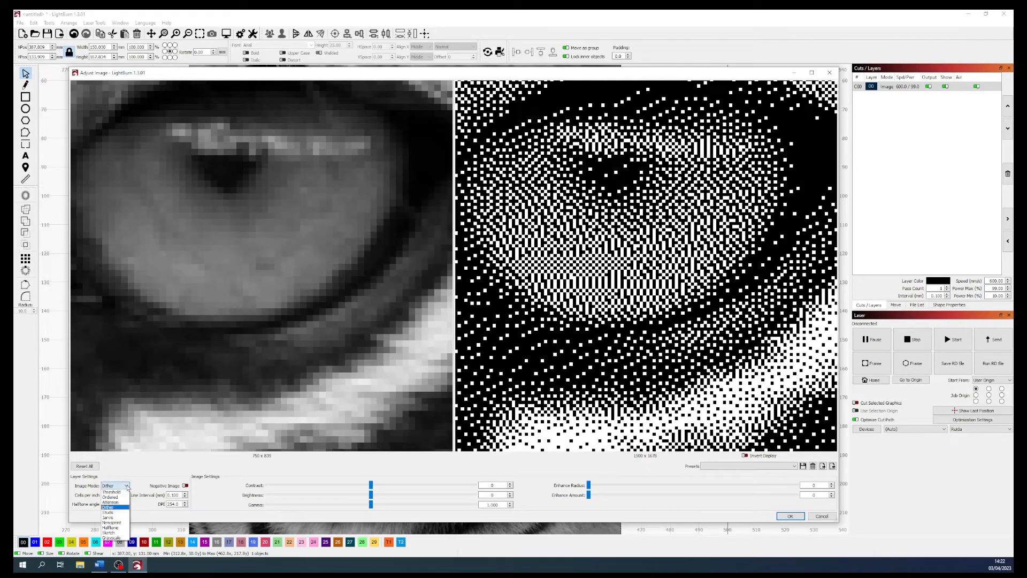
{"action": "left_click", "coordinate": [116, 513]}
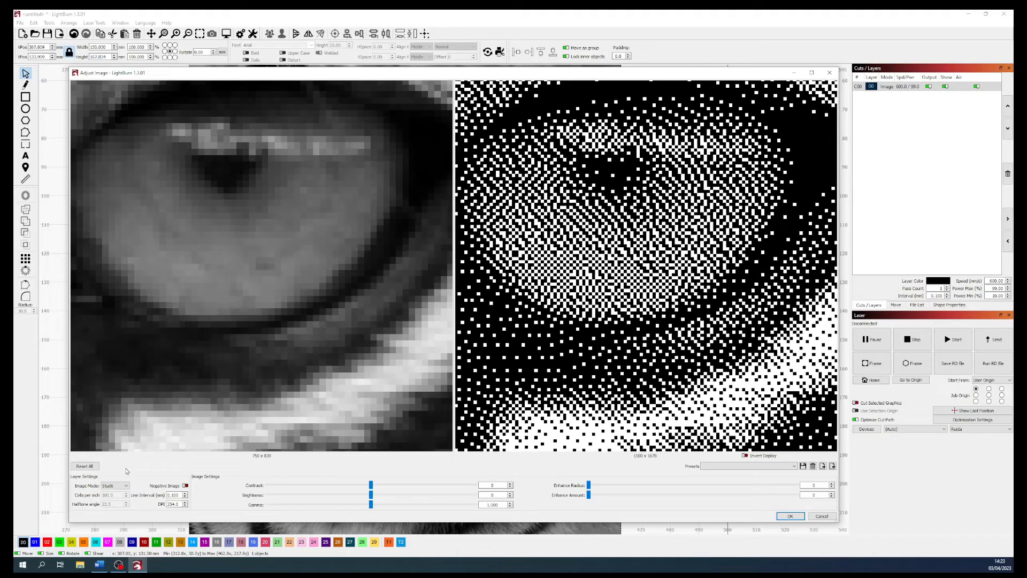
Try the Jarvis and Newsprint image modes on the close-up of the tiger's eye
{"action": "left_click", "coordinate": [128, 488]}
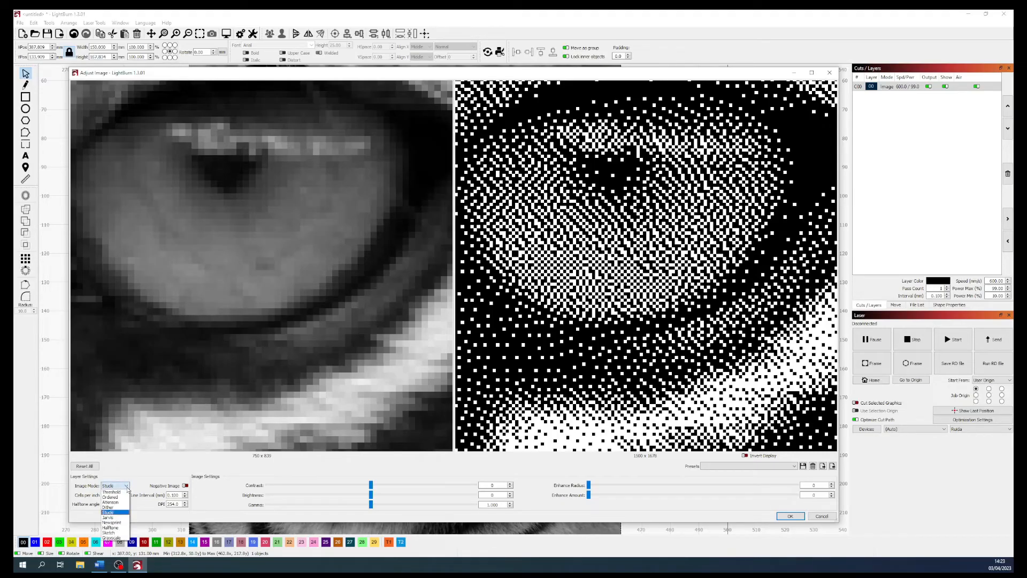
{"action": "left_click", "coordinate": [109, 517]}
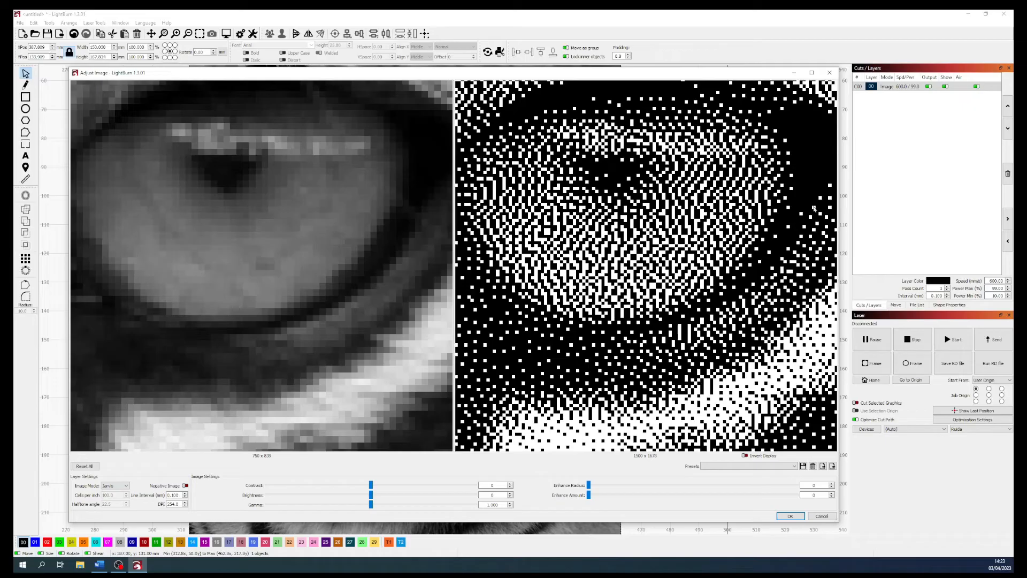
{"action": "left_click", "coordinate": [126, 486]}
{"action": "left_click", "coordinate": [119, 522]}
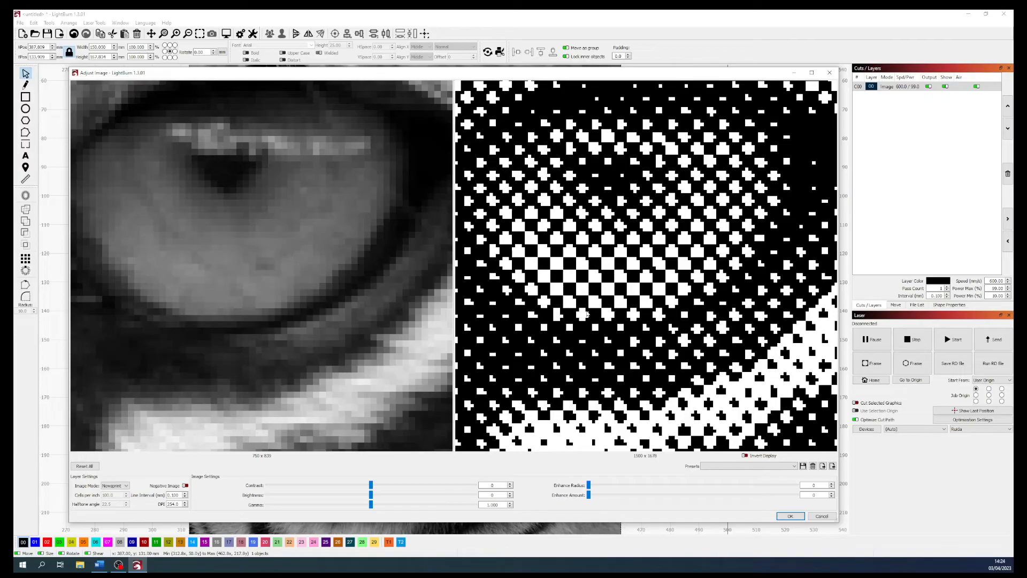
{"action": "scroll", "coordinate": [586, 314], "scroll_direction": "down", "scroll_amount": 1}
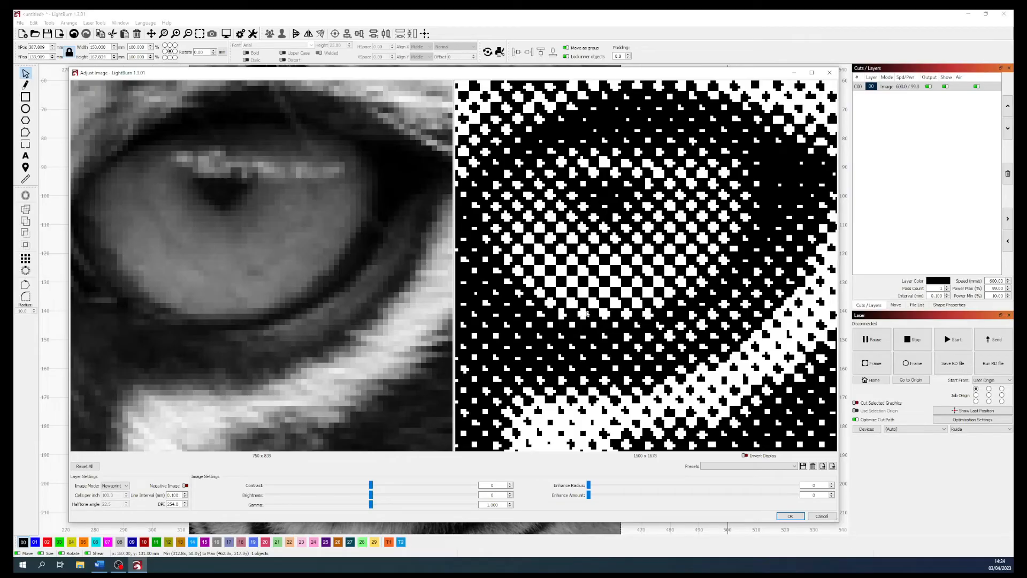
Try the Halftone image mode on the tiger's eye, and switch the mode to Sketch
{"action": "left_click", "coordinate": [114, 485]}
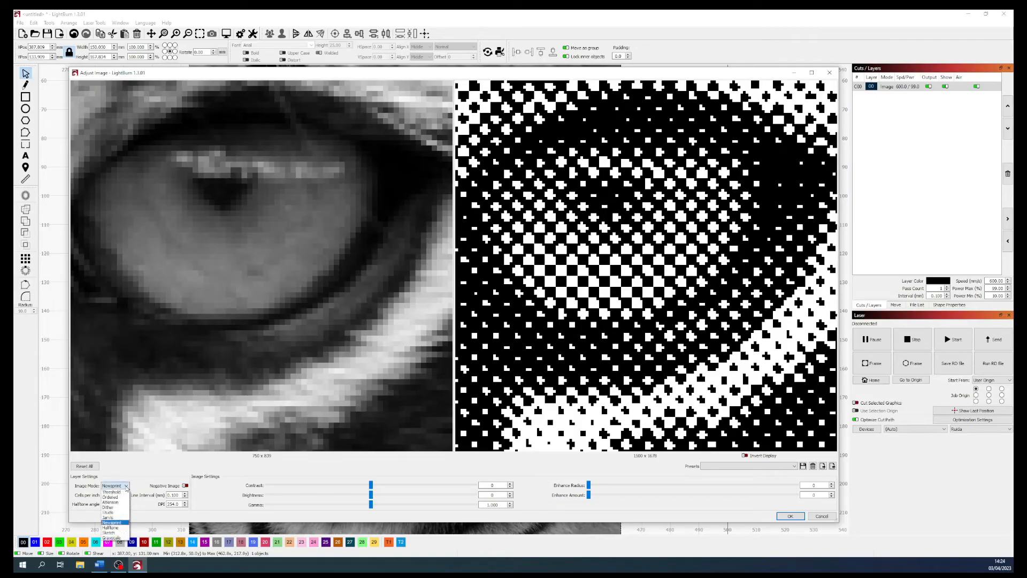
{"action": "left_click", "coordinate": [110, 528]}
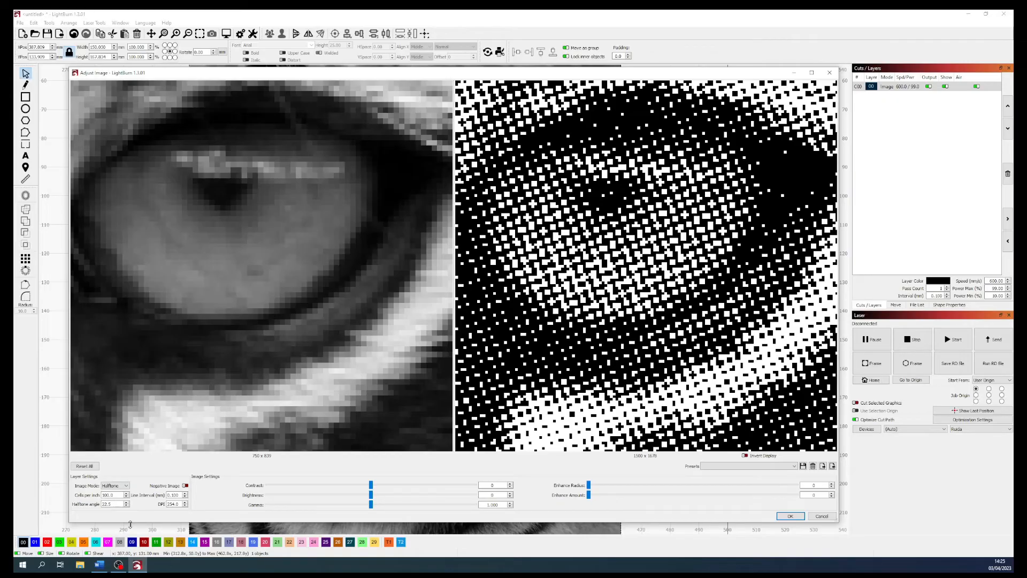
{"action": "left_click", "coordinate": [114, 486]}
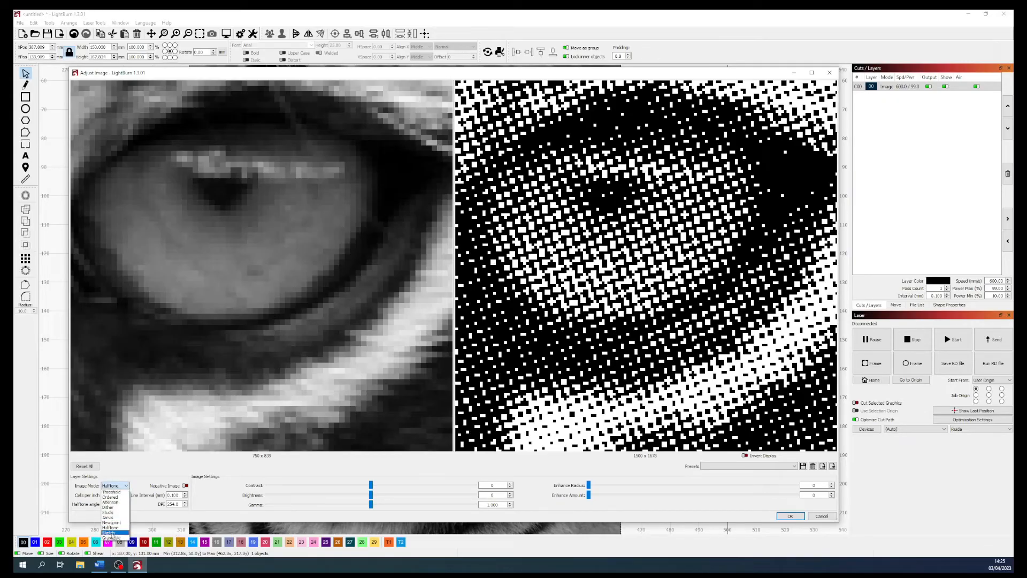
{"action": "left_click", "coordinate": [110, 532]}
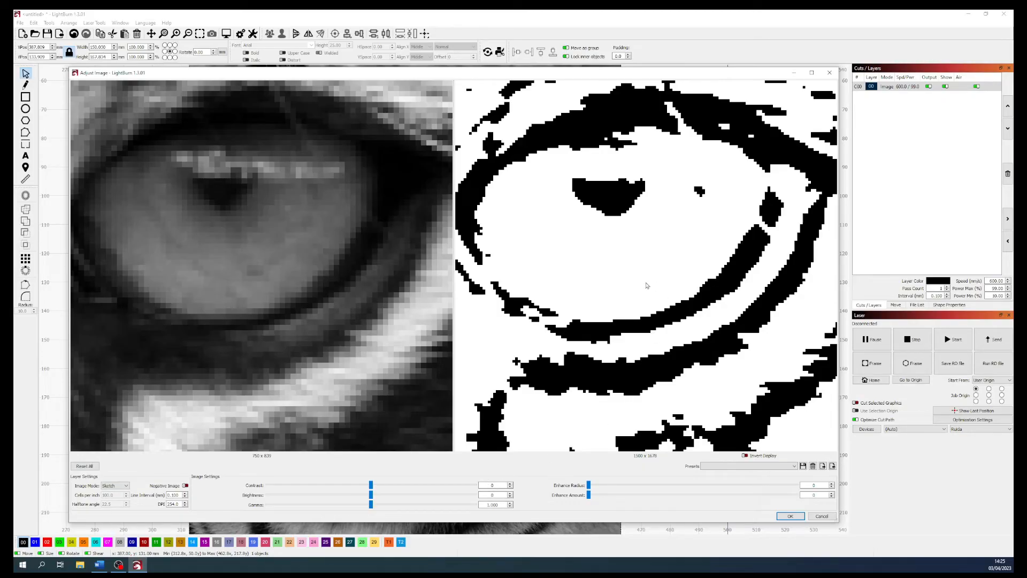
View the whole tiger in Sketch mode, and try the Grayscale image mode on it
{"action": "scroll", "coordinate": [603, 264], "scroll_direction": "down", "scroll_amount": 3}
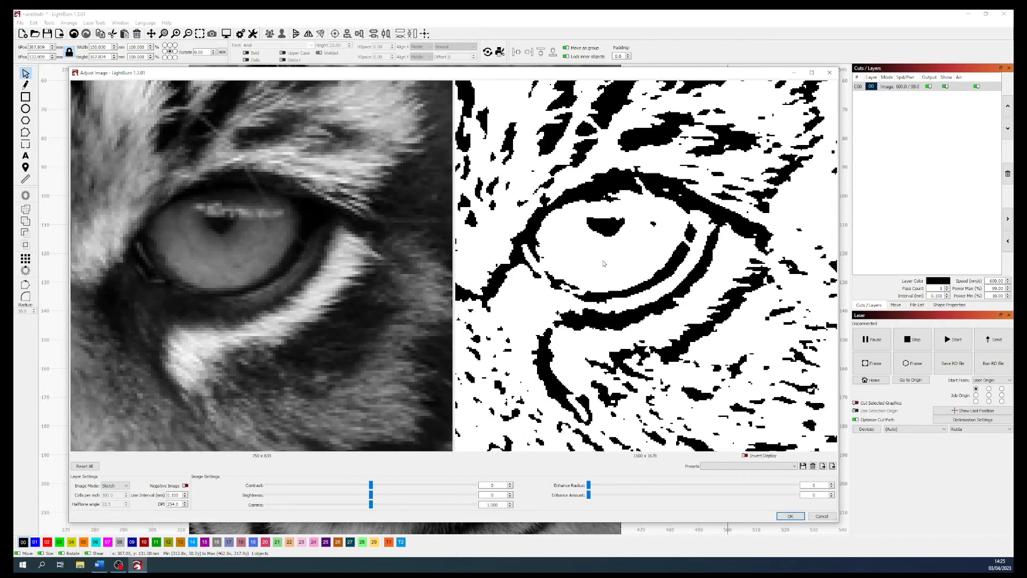
{"action": "scroll", "coordinate": [603, 263], "scroll_direction": "down", "scroll_amount": 5}
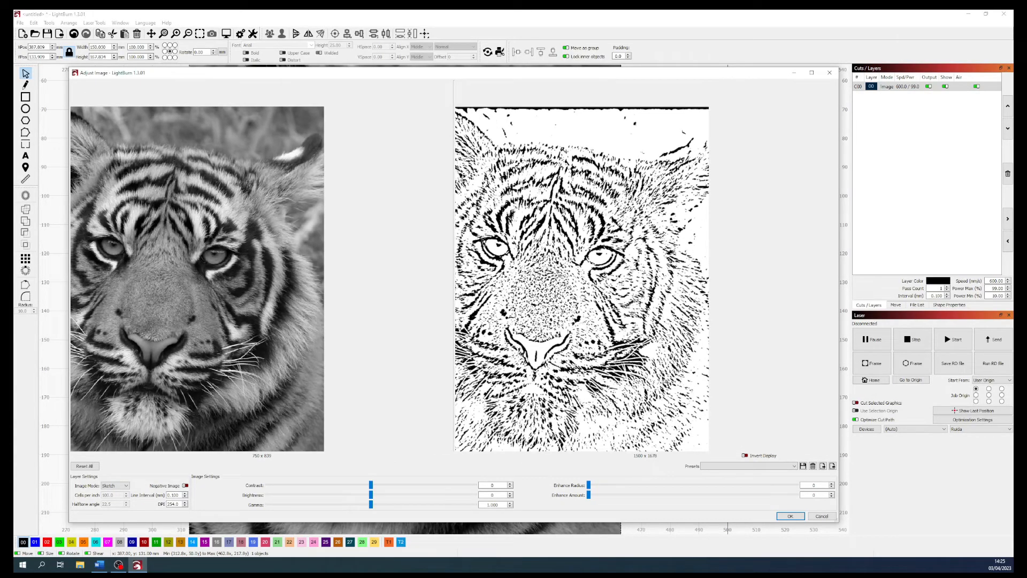
{"action": "scroll", "coordinate": [615, 270], "scroll_direction": "down", "scroll_amount": 5}
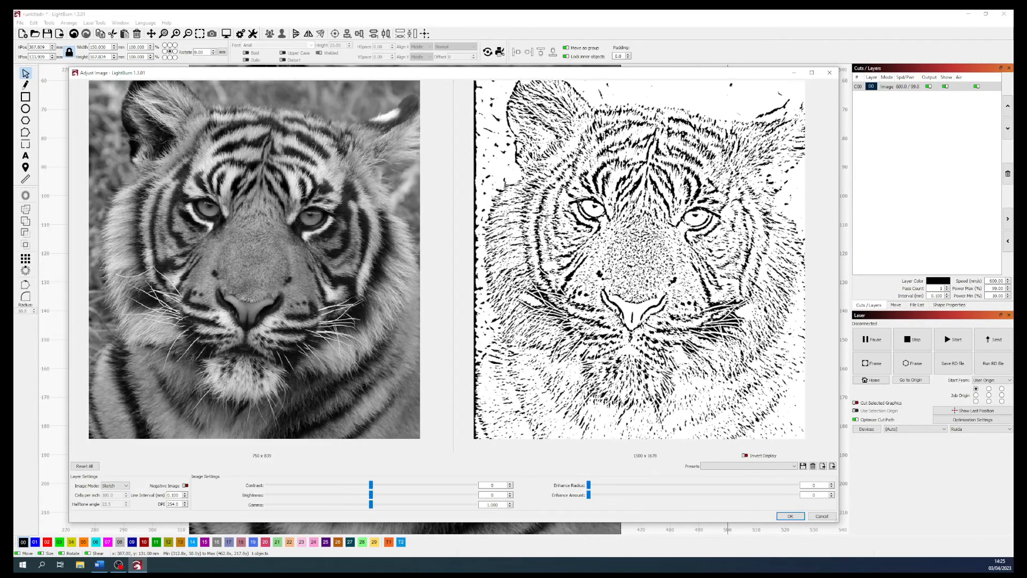
{"action": "scroll", "coordinate": [616, 270], "scroll_direction": "down", "scroll_amount": 2}
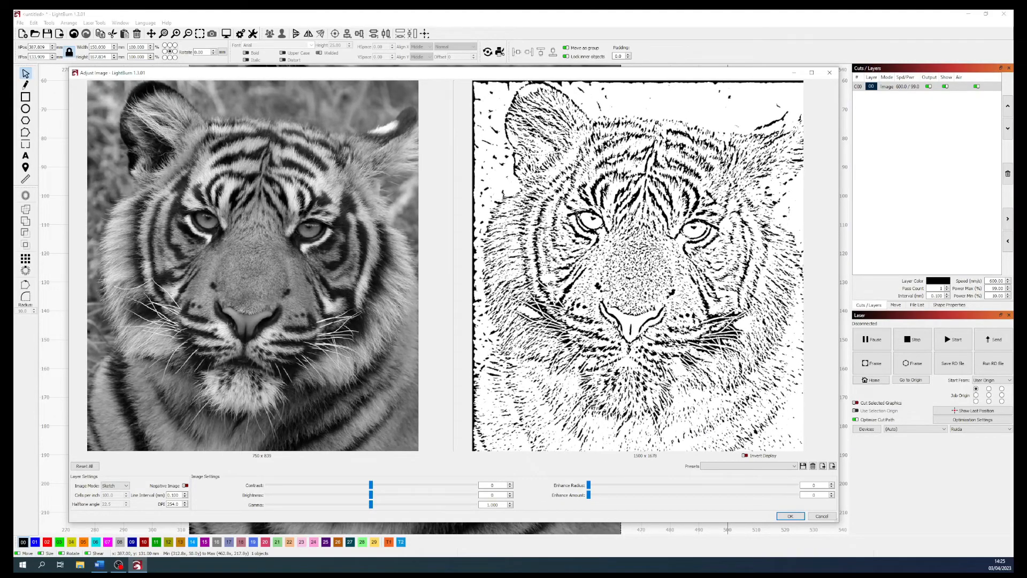
{"action": "left_click", "coordinate": [114, 486]}
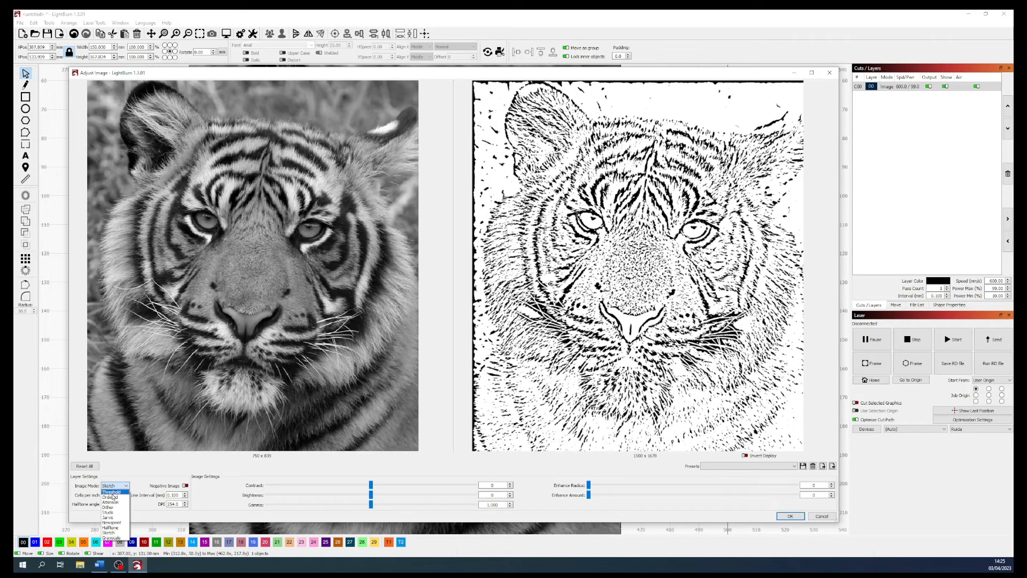
{"action": "left_click", "coordinate": [115, 494]}
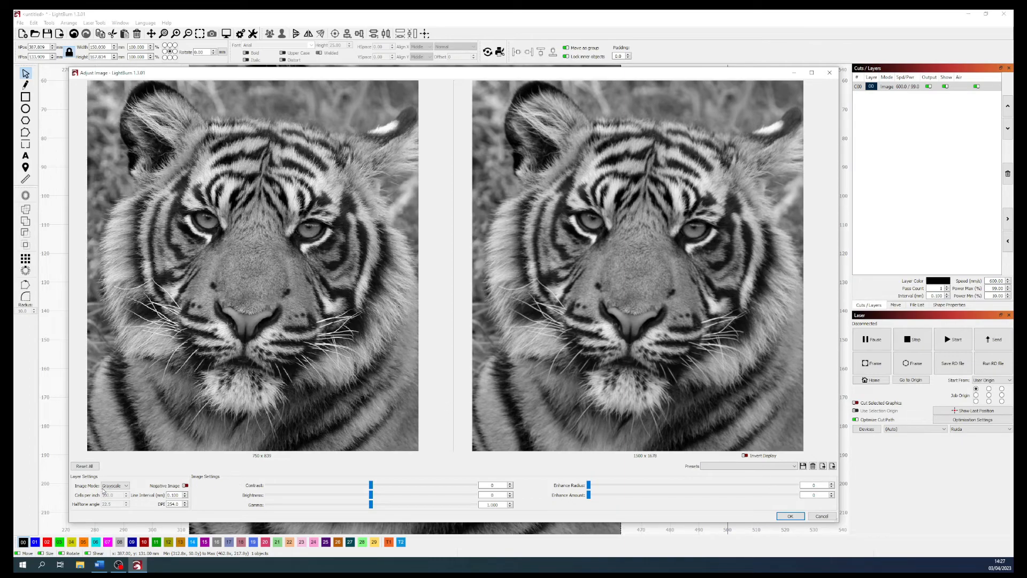
Set the image mode to Jarvis and compare the processed eye with the original up close
{"action": "left_click", "coordinate": [126, 485]}
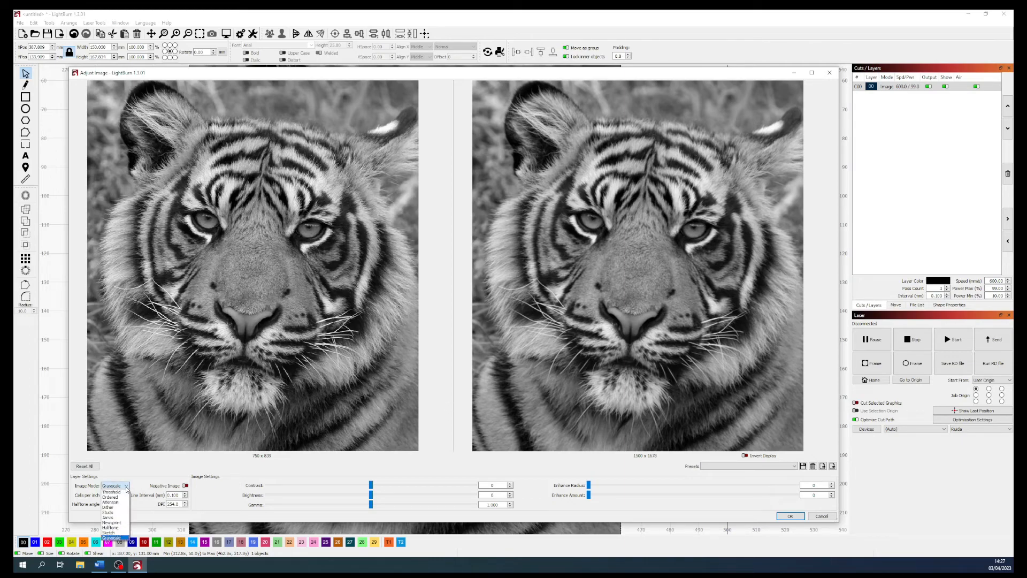
{"action": "left_click", "coordinate": [108, 517]}
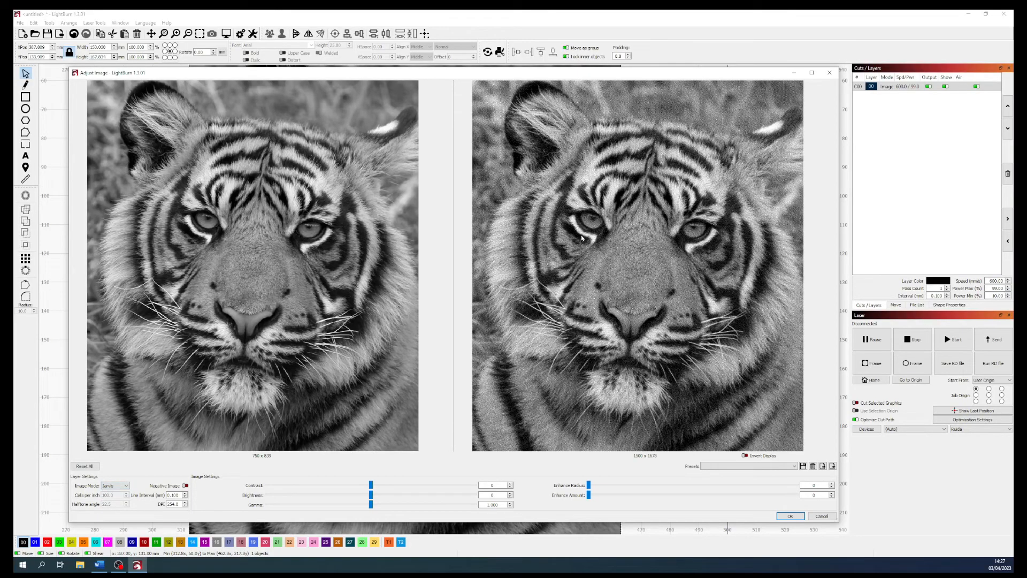
{"action": "scroll", "coordinate": [634, 261], "scroll_direction": "up", "scroll_amount": 5}
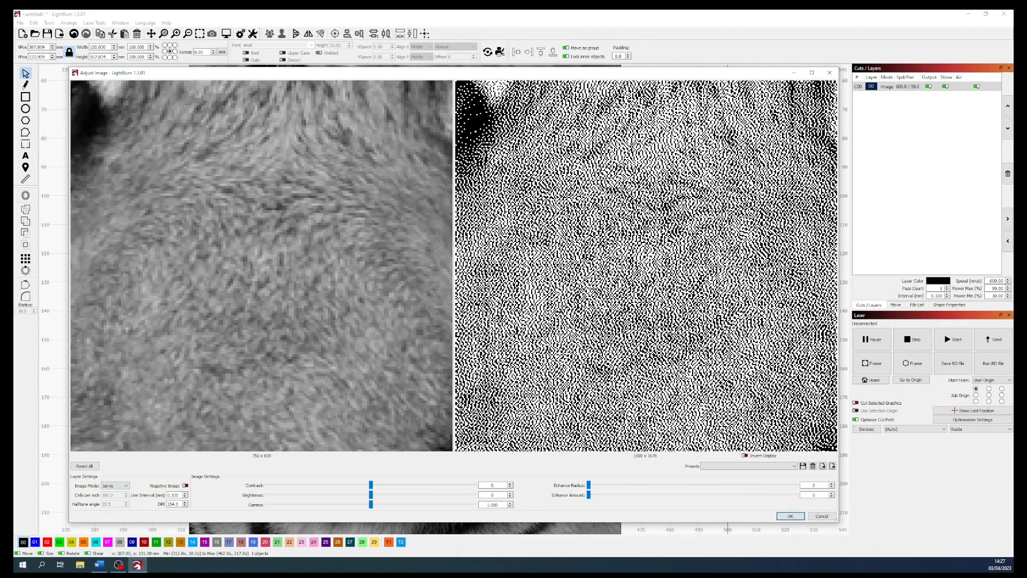
{"action": "scroll", "coordinate": [648, 208], "scroll_direction": "down", "scroll_amount": 3}
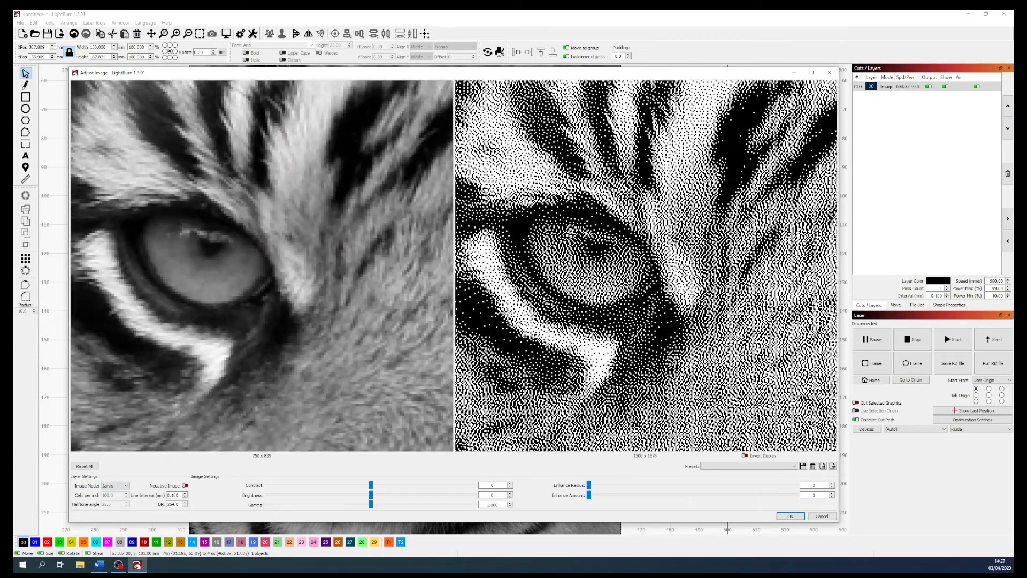
{"action": "left_click_drag", "start_coordinate": [770, 334], "coordinate": [330, 345]}
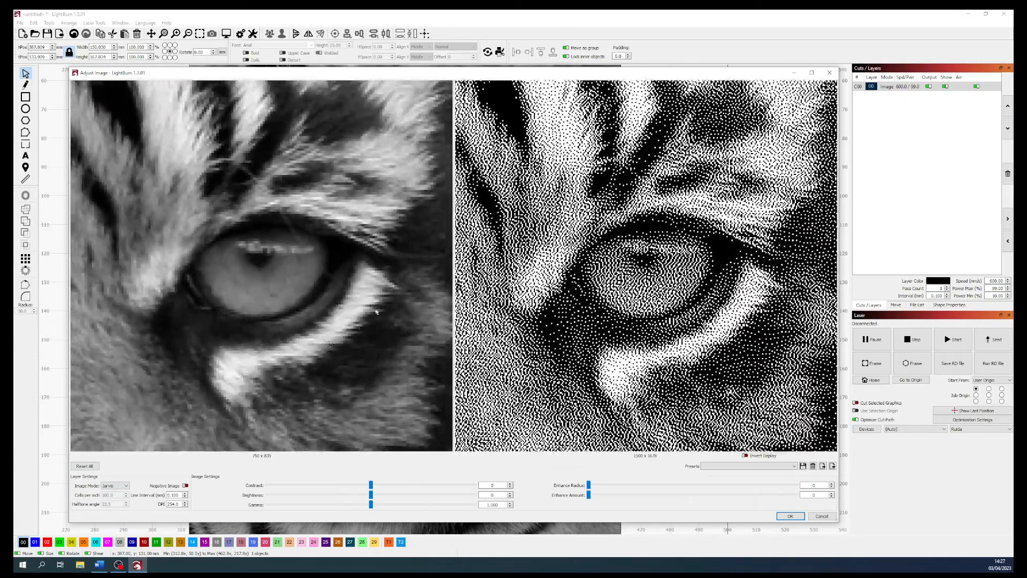
{"action": "scroll", "coordinate": [644, 285], "scroll_direction": "up", "scroll_amount": 4}
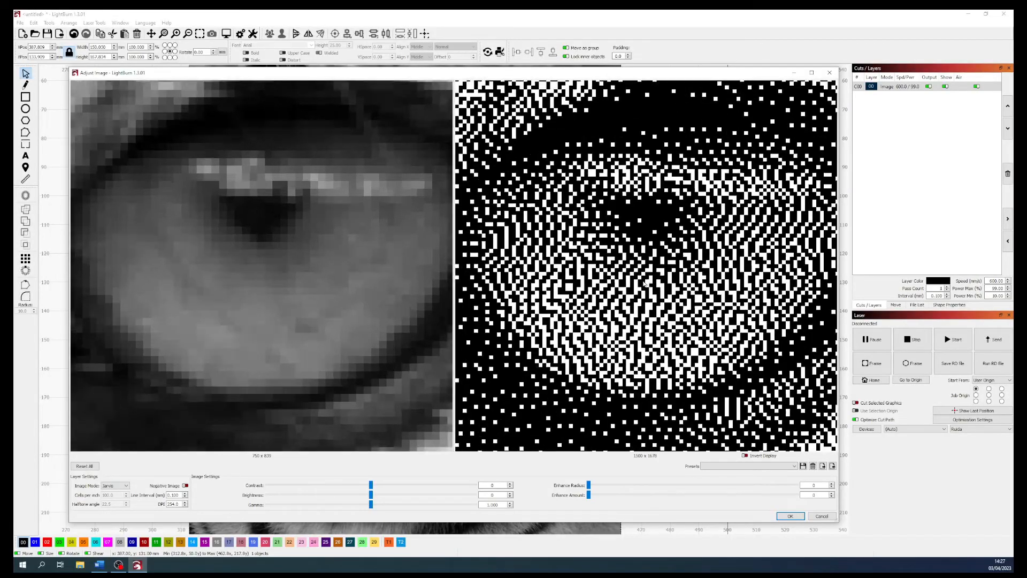
{"action": "scroll", "coordinate": [644, 284], "scroll_direction": "down", "scroll_amount": 3}
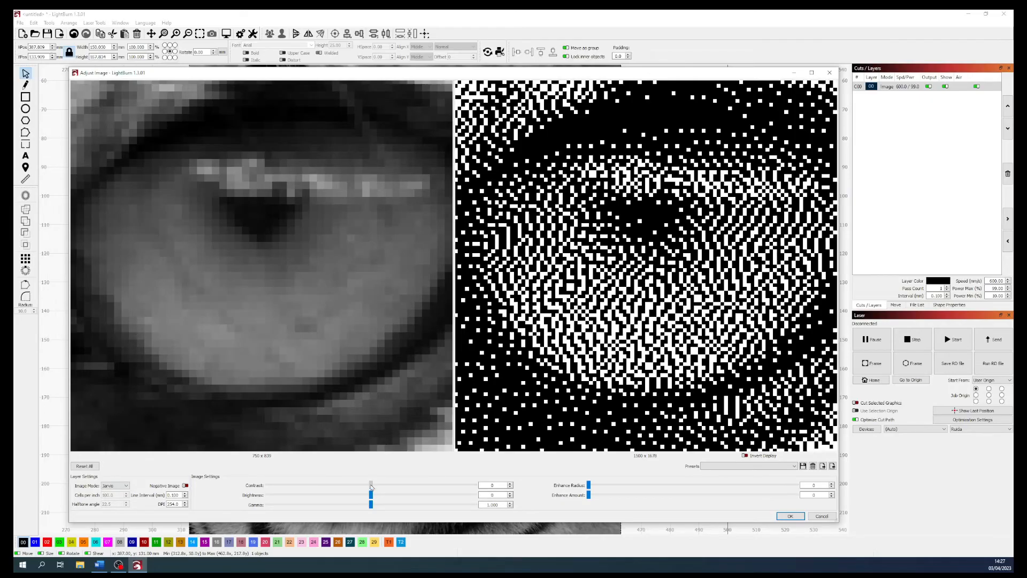
Try higher and lower contrast, brightness and gamma on the eye, ending at contrast -22, brightness 15 and gamma 0.675
{"action": "left_click_drag", "start_coordinate": [371, 487], "coordinate": [418, 483]}
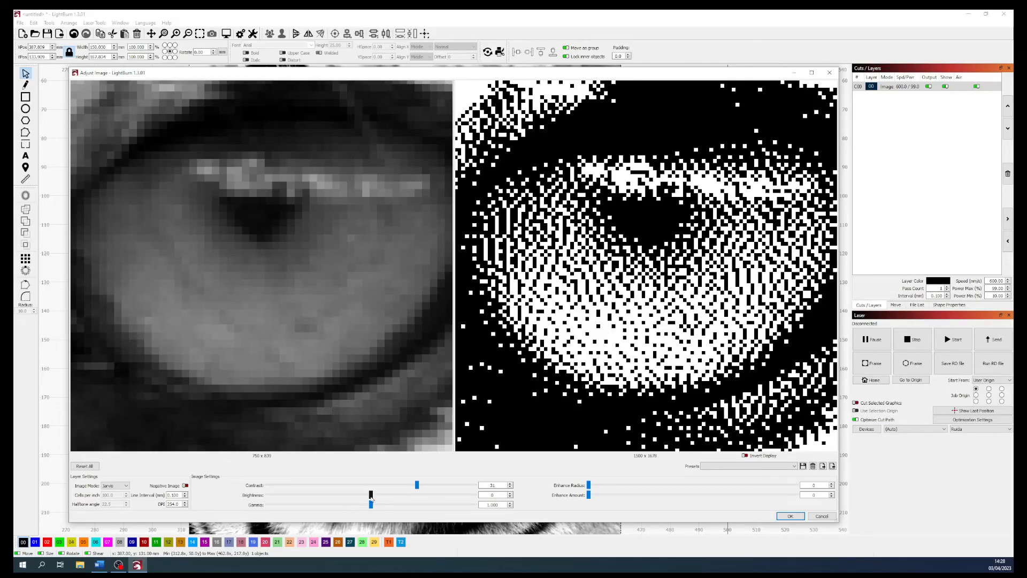
{"action": "left_click_drag", "start_coordinate": [370, 495], "coordinate": [398, 508]}
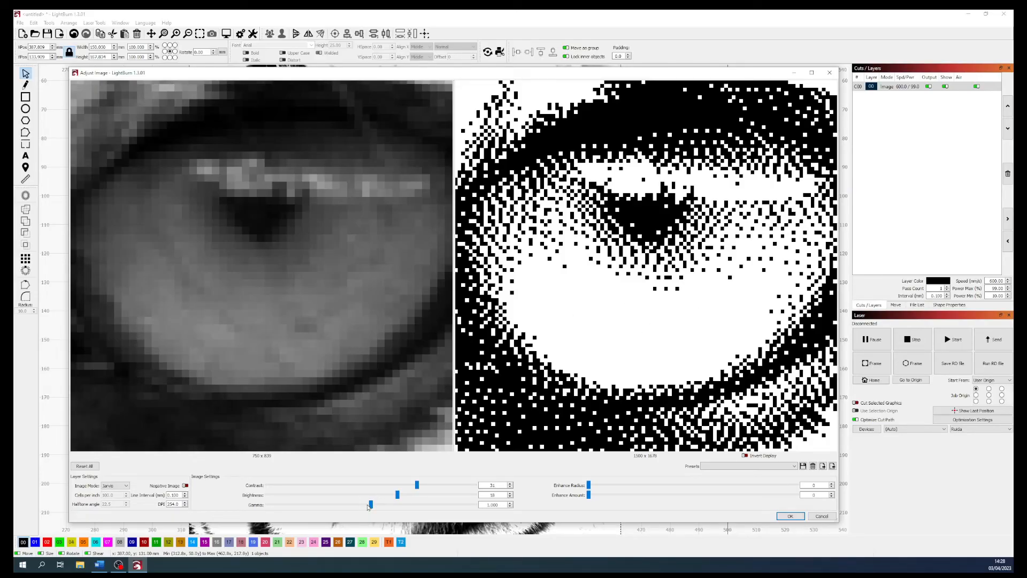
{"action": "left_click_drag", "start_coordinate": [370, 504], "coordinate": [442, 504]}
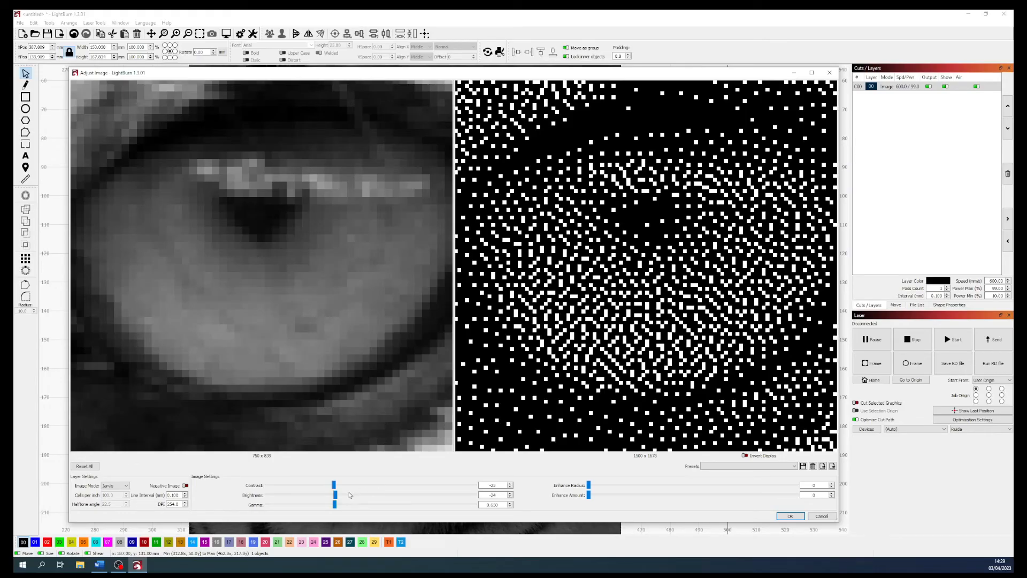
{"action": "left_click_drag", "start_coordinate": [335, 495], "coordinate": [412, 500]}
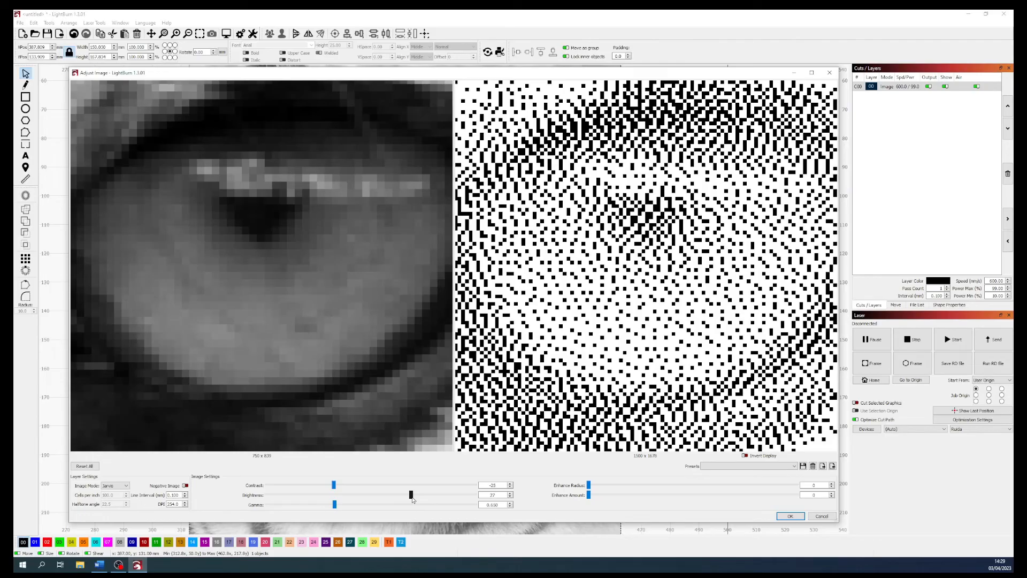
{"action": "left_click_drag", "start_coordinate": [412, 500], "coordinate": [412, 500]}
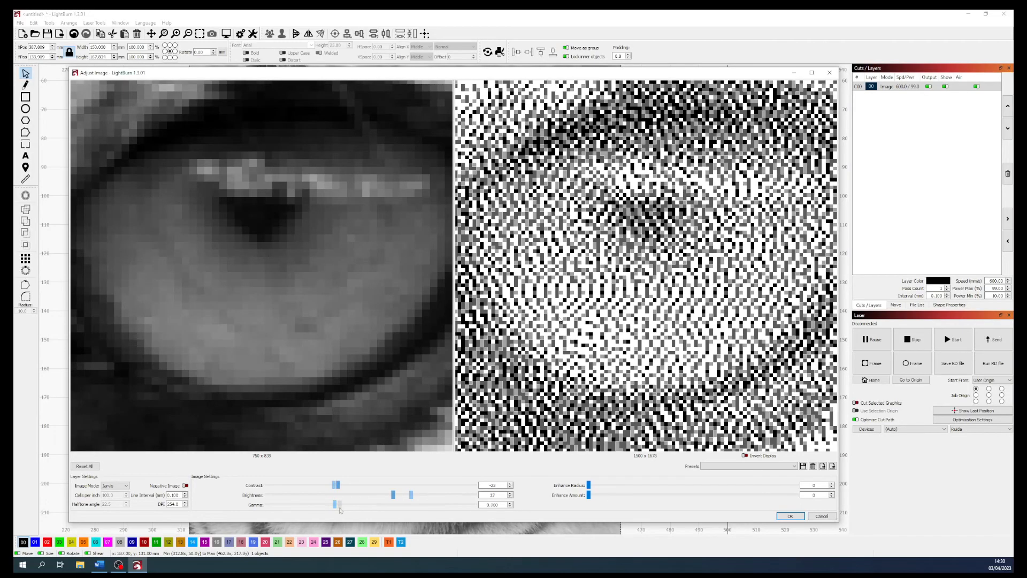
{"action": "left_click_drag", "start_coordinate": [335, 505], "coordinate": [338, 509]}
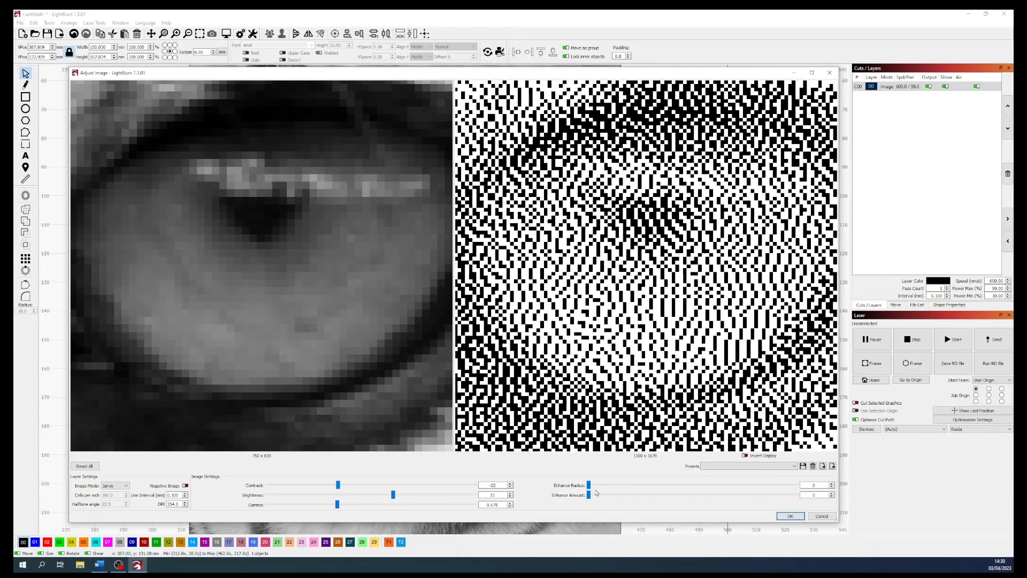
Try a higher enhance radius and enhance amount, checking the whole tiger, and reset all image adjustments
{"action": "left_click_drag", "start_coordinate": [588, 485], "coordinate": [601, 501]}
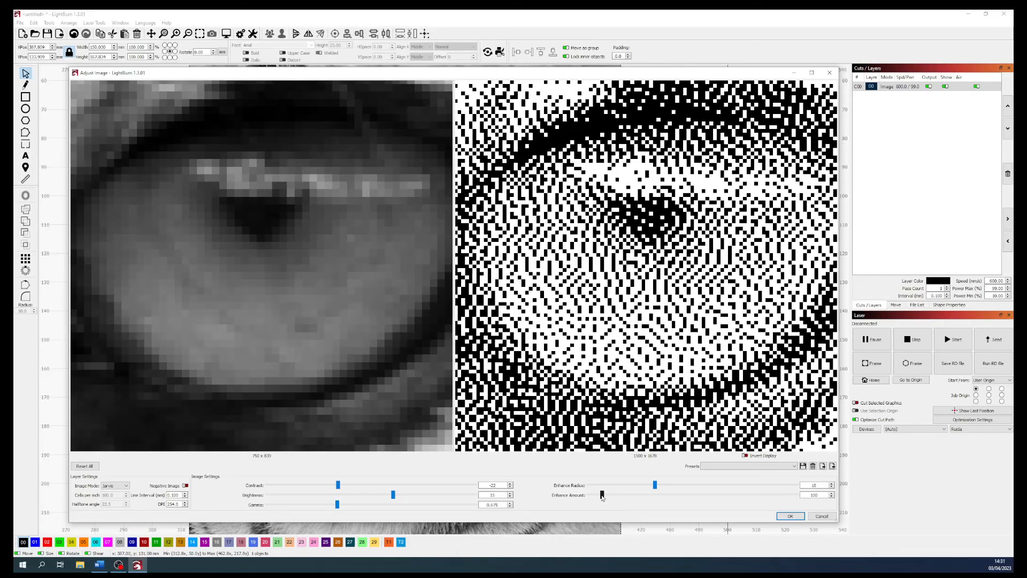
{"action": "scroll", "coordinate": [612, 302], "scroll_direction": "down", "scroll_amount": 3}
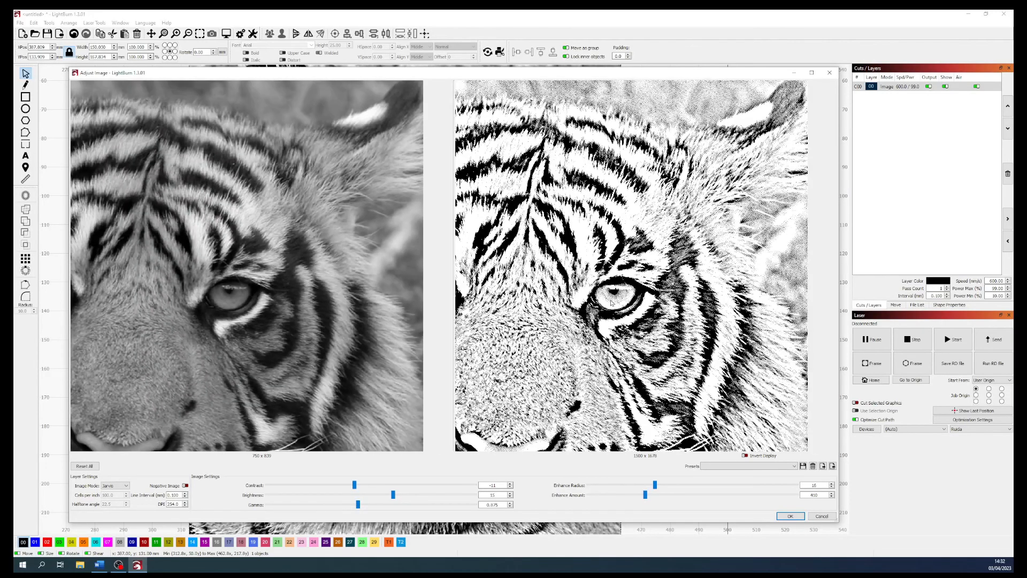
{"action": "scroll", "coordinate": [611, 302], "scroll_direction": "down", "scroll_amount": 3}
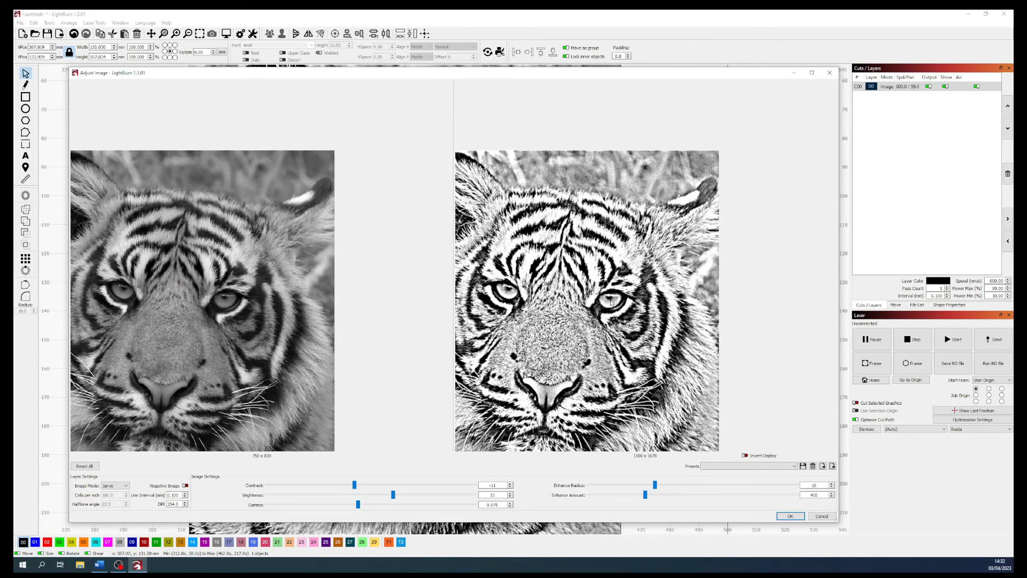
{"action": "scroll", "coordinate": [536, 331], "scroll_direction": "up", "scroll_amount": 4}
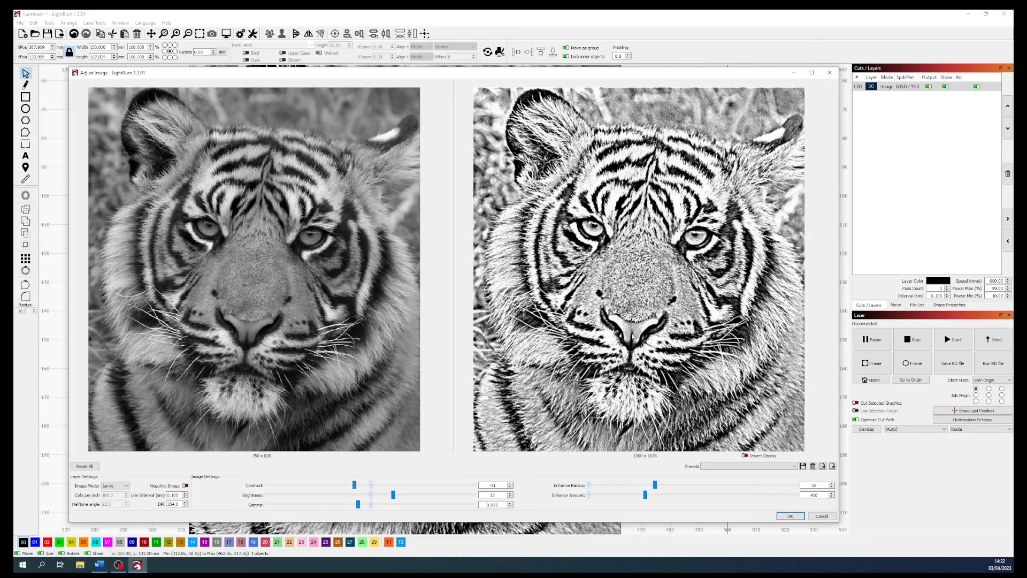
{"action": "left_click", "coordinate": [85, 466]}
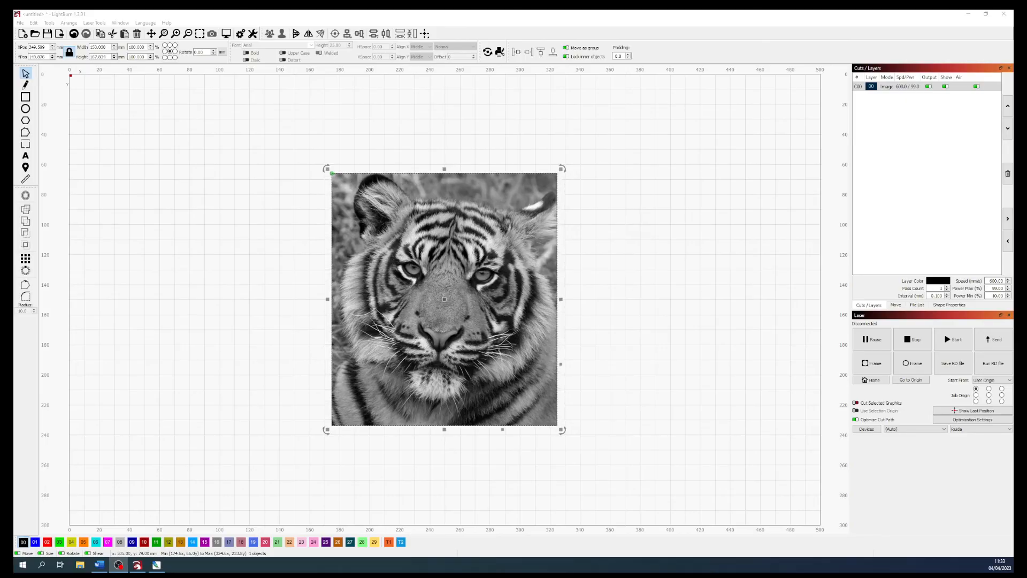
Examine the Jarvis dot pattern in the tiger's eye with the image 150 mm wide, and close the adjustment window
{"action": "double_click", "coordinate": [522, 389]}
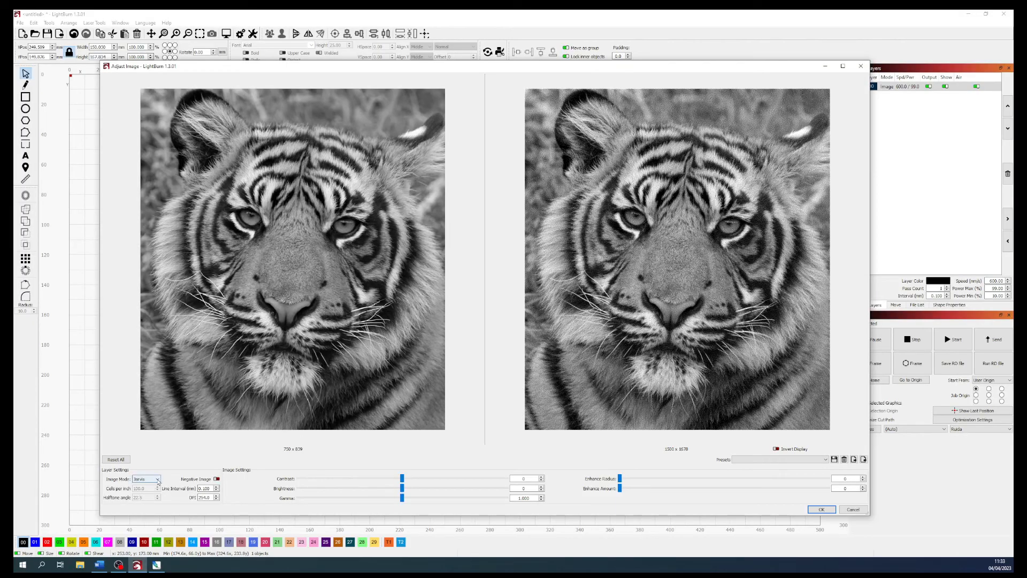
{"action": "scroll", "coordinate": [731, 232], "scroll_direction": "up", "scroll_amount": 6}
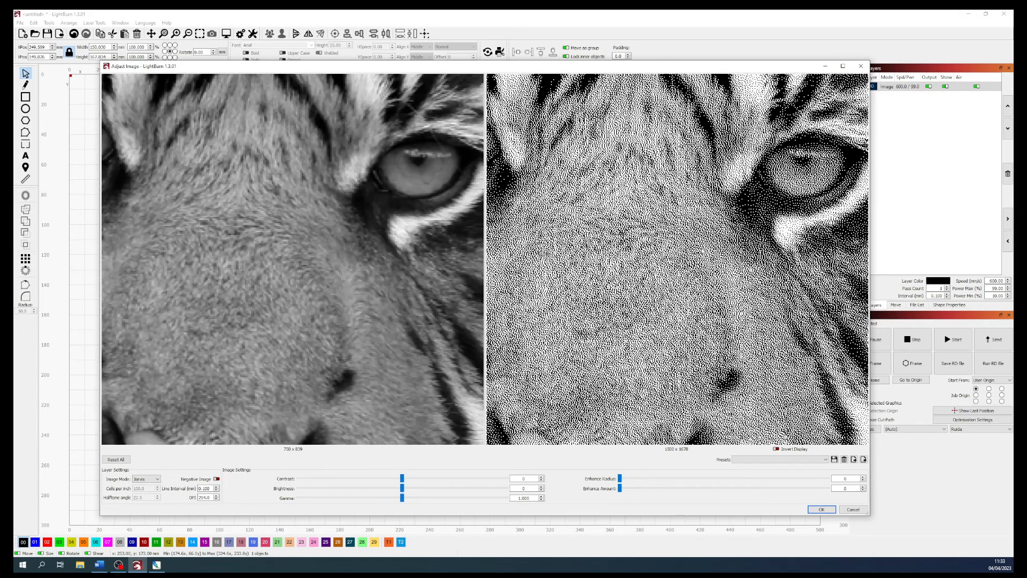
{"action": "scroll", "coordinate": [844, 169], "scroll_direction": "up", "scroll_amount": 6}
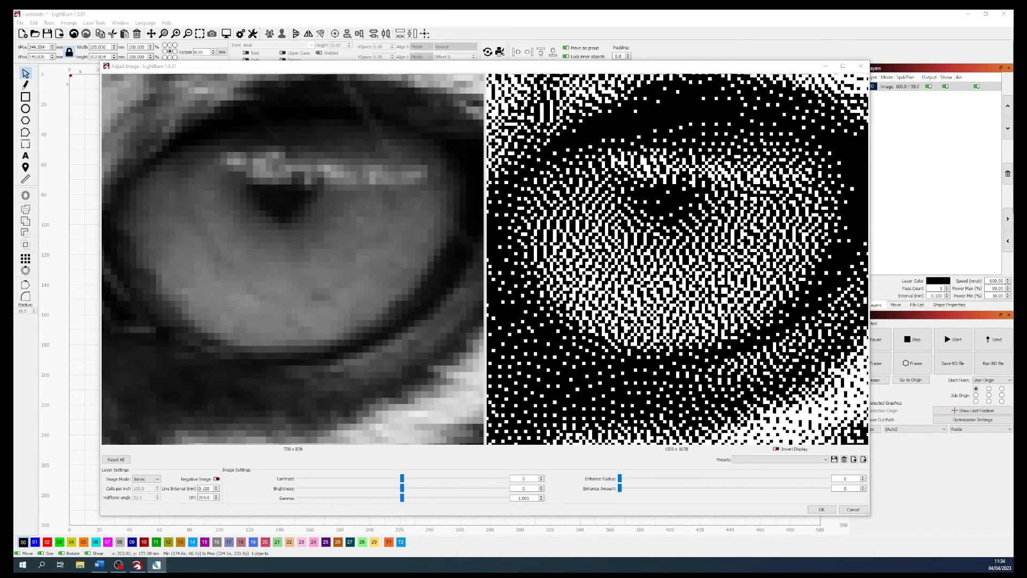
{"action": "left_click", "coordinate": [861, 66]}
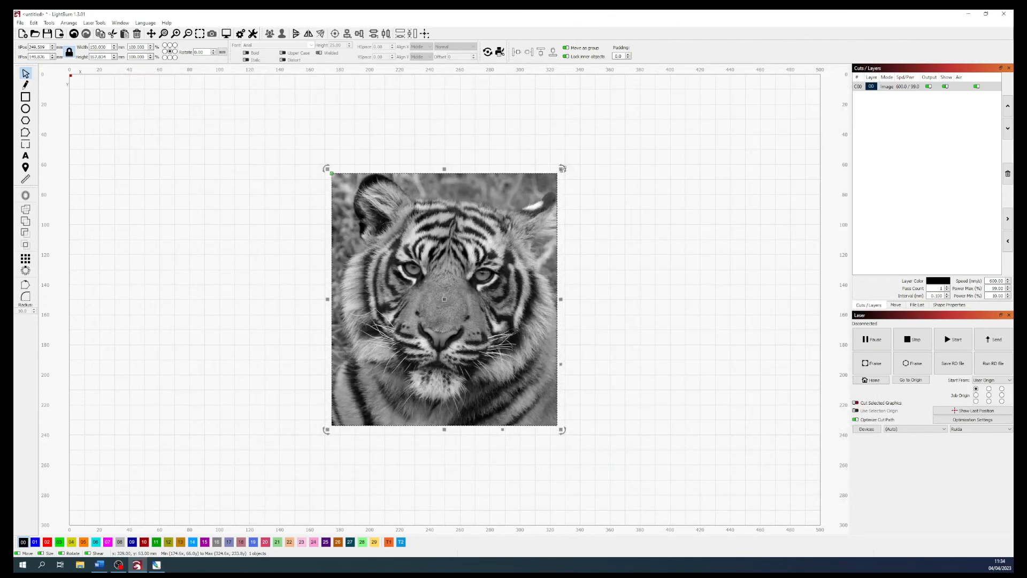
Shrink the tiger image to about 55 mm wide and compare the processed eye with the original up close
{"action": "left_click_drag", "start_coordinate": [561, 168], "coordinate": [416, 395]}
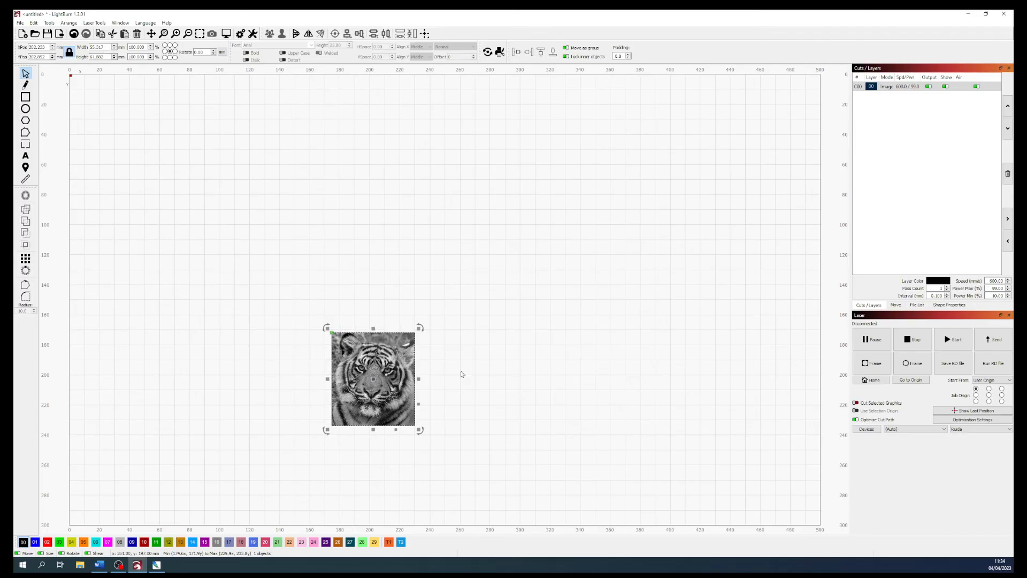
{"action": "right_click", "coordinate": [384, 378]}
{"action": "left_click", "coordinate": [411, 509]}
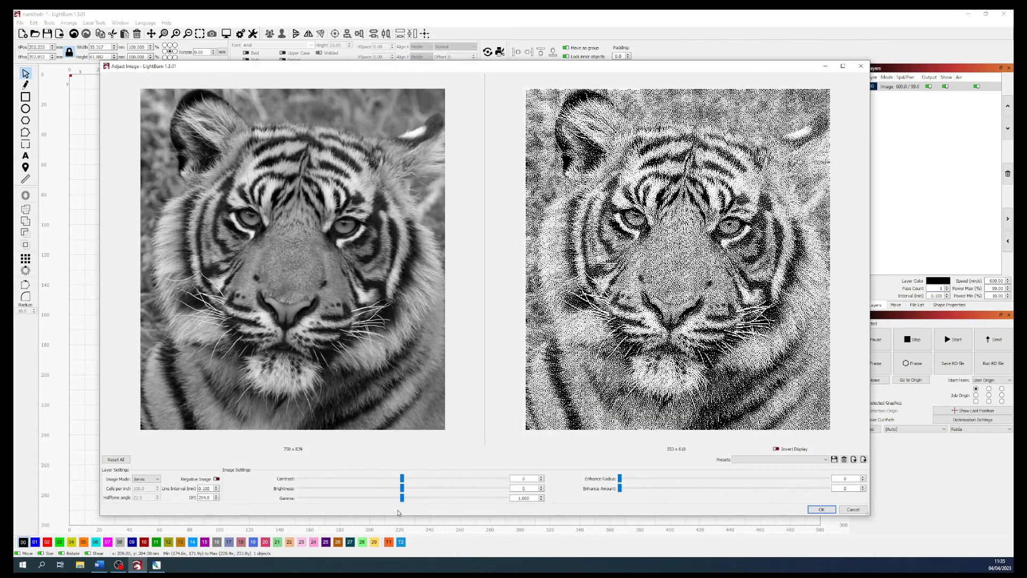
{"action": "scroll", "coordinate": [669, 219], "scroll_direction": "up", "scroll_amount": 8}
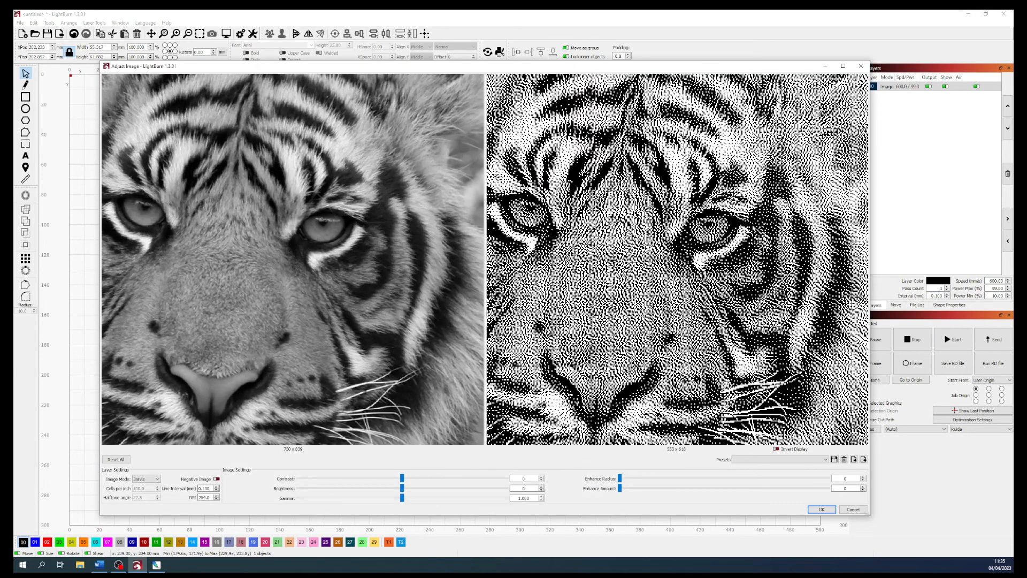
{"action": "scroll", "coordinate": [669, 219], "scroll_direction": "up", "scroll_amount": 3}
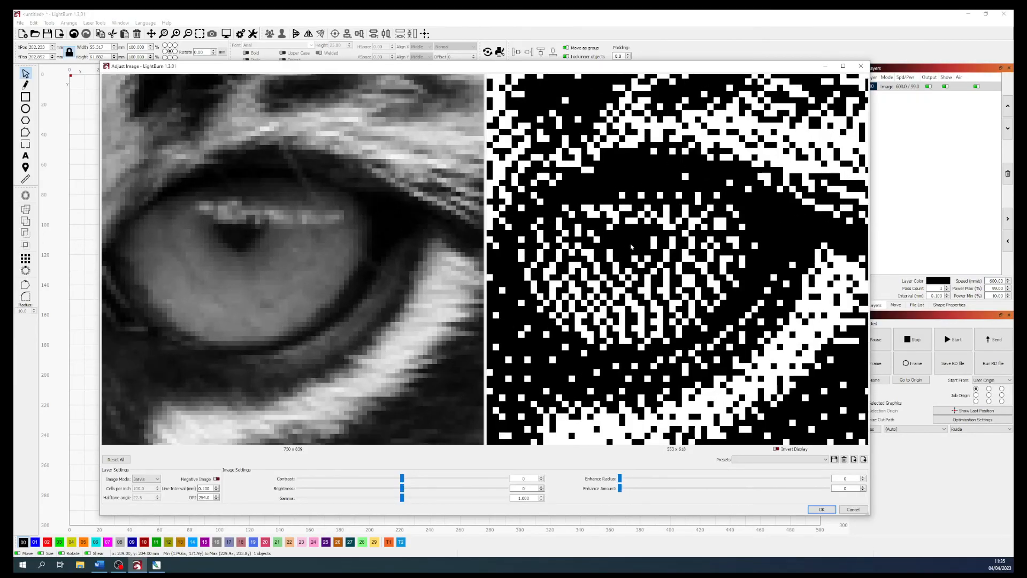
{"action": "left_click_drag", "start_coordinate": [640, 250], "coordinate": [685, 231]}
{"action": "scroll", "coordinate": [685, 232], "scroll_direction": "up", "scroll_amount": 3}
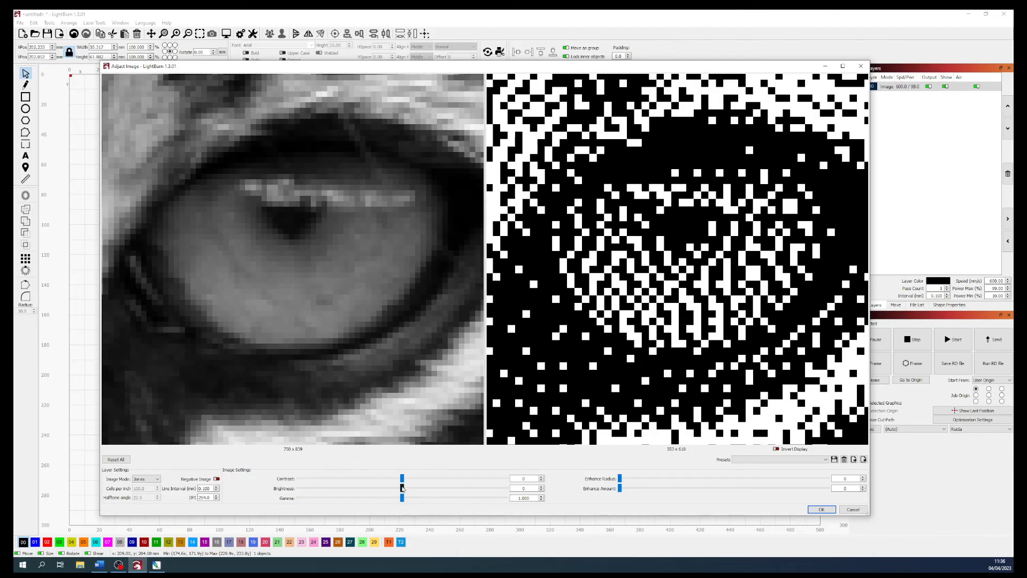
Try a brightness of 38 on the shrunken tiger image and view its effect around the eye
{"action": "left_click_drag", "start_coordinate": [402, 487], "coordinate": [459, 493]}
{"action": "scroll", "coordinate": [523, 433], "scroll_direction": "down", "scroll_amount": 2}
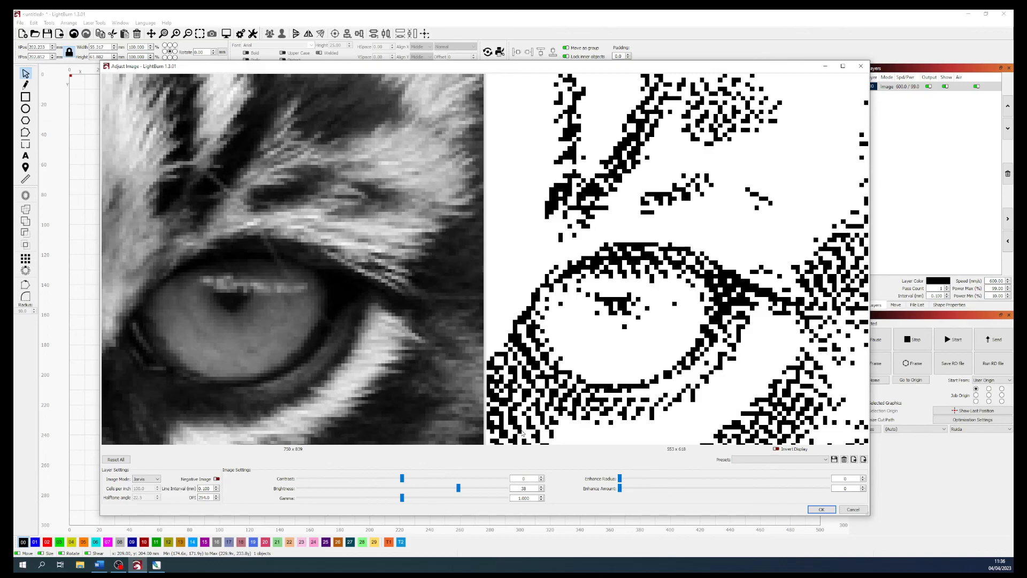
{"action": "scroll", "coordinate": [523, 433], "scroll_direction": "down", "scroll_amount": 5}
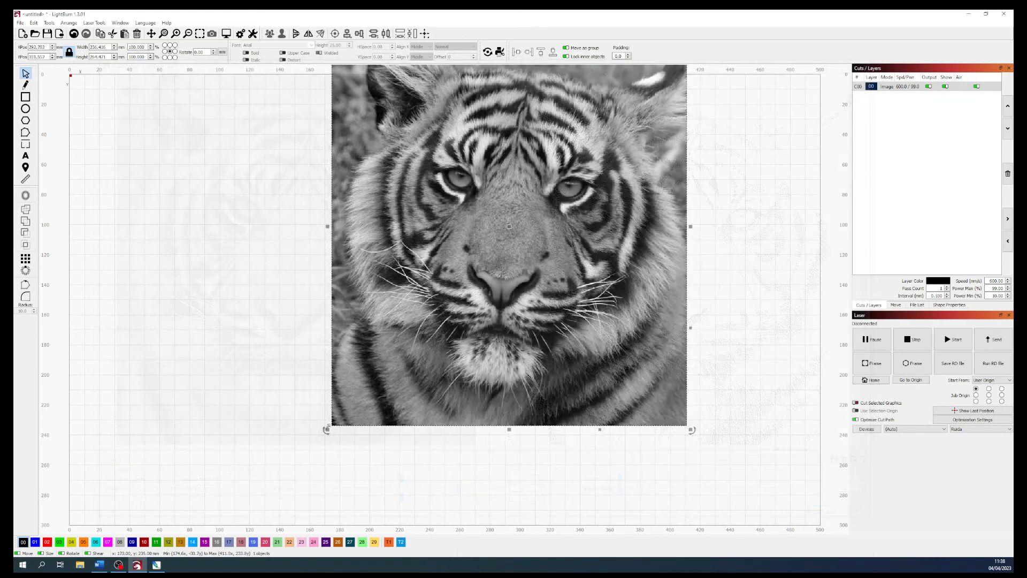
Enlarge the tiger image to about 300 mm wide and compare the processed eye with the original up close
{"action": "left_click_drag", "start_coordinate": [324, 407], "coordinate": [231, 505]}
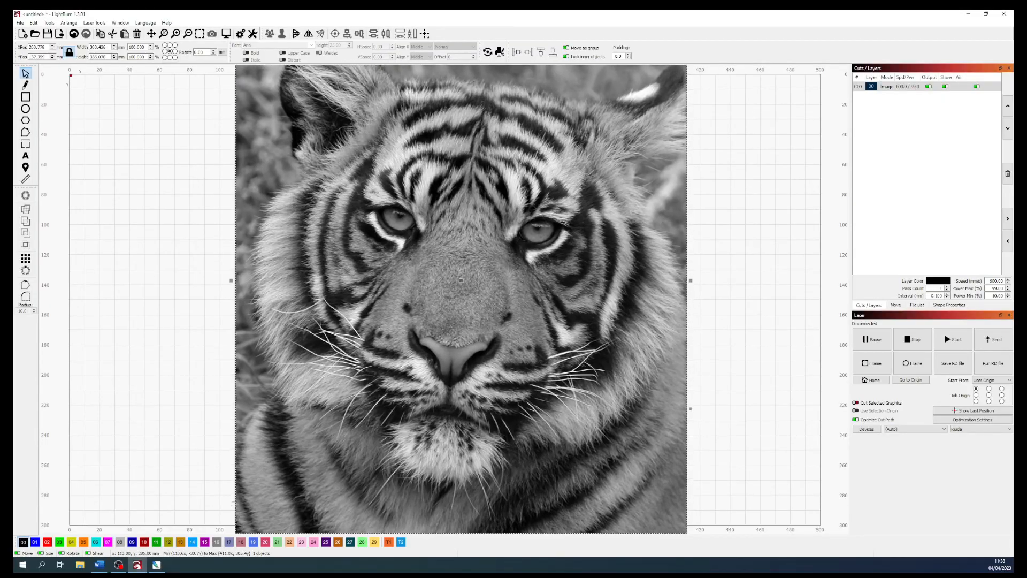
{"action": "right_click", "coordinate": [477, 344]}
{"action": "left_click", "coordinate": [504, 468]}
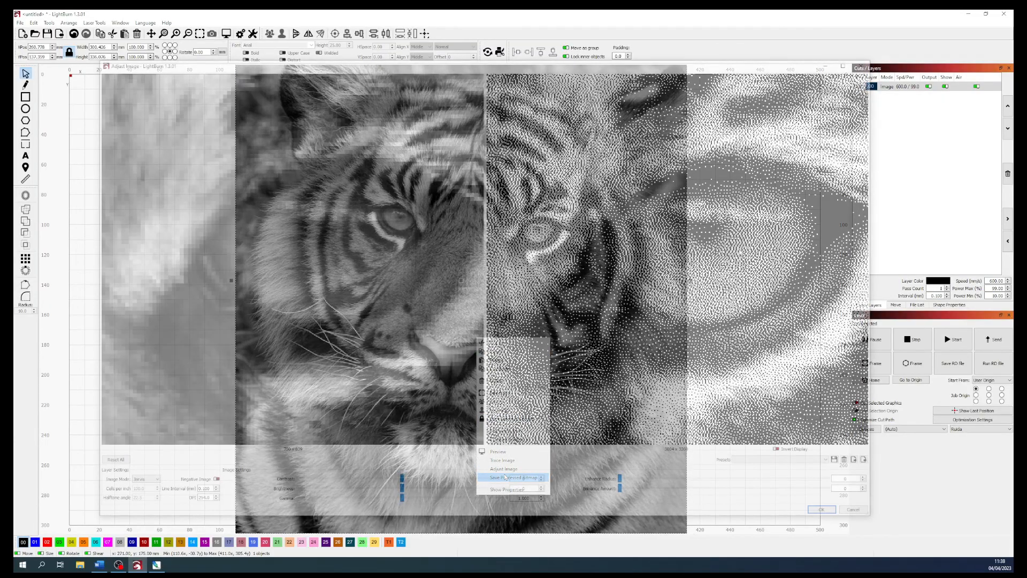
{"action": "scroll", "coordinate": [347, 241], "scroll_direction": "up", "scroll_amount": 2}
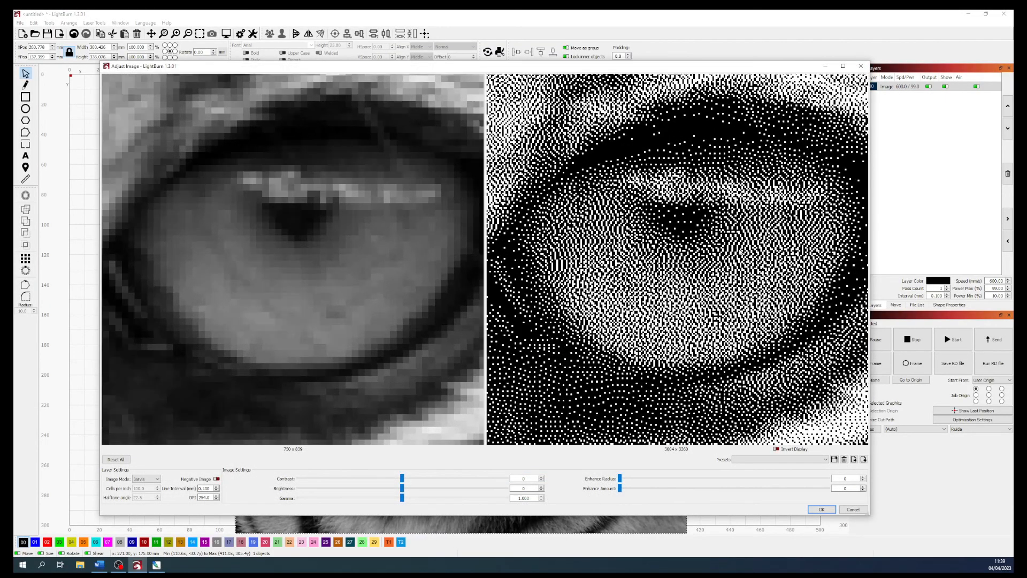
{"action": "scroll", "coordinate": [347, 241], "scroll_direction": "down", "scroll_amount": 2}
{"action": "scroll", "coordinate": [348, 241], "scroll_direction": "up", "scroll_amount": 2}
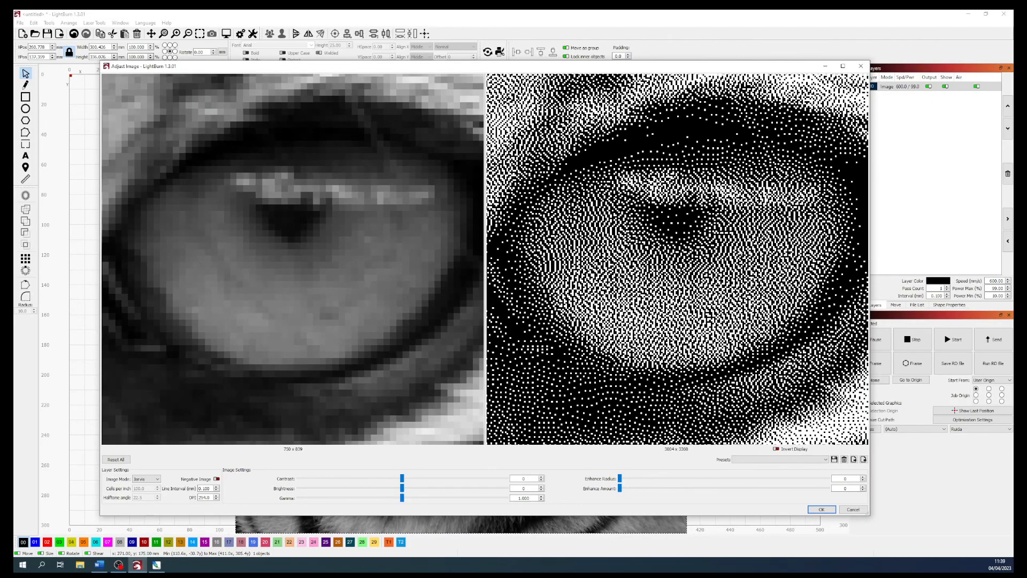
{"action": "scroll", "coordinate": [348, 241], "scroll_direction": "down", "scroll_amount": 1}
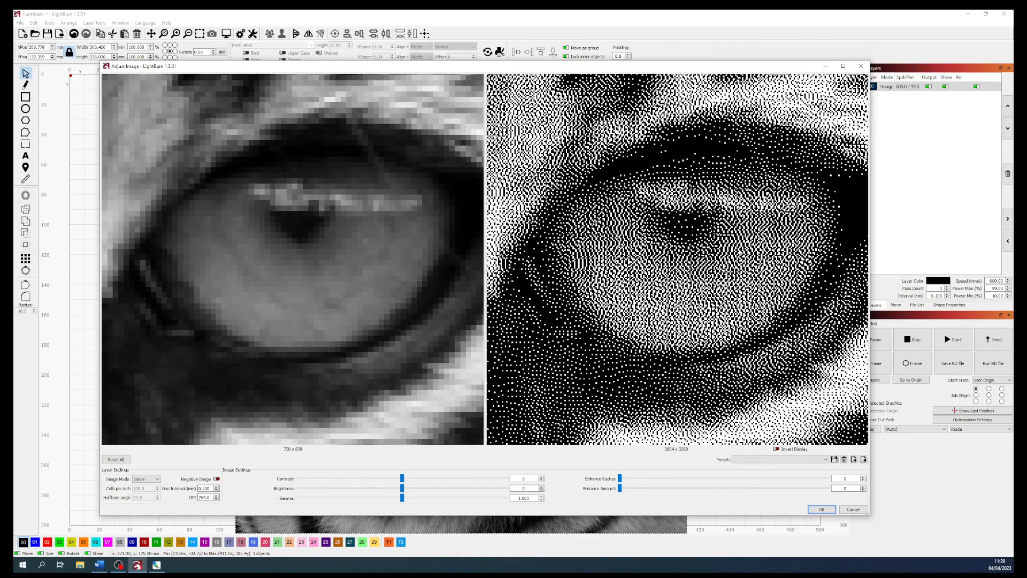